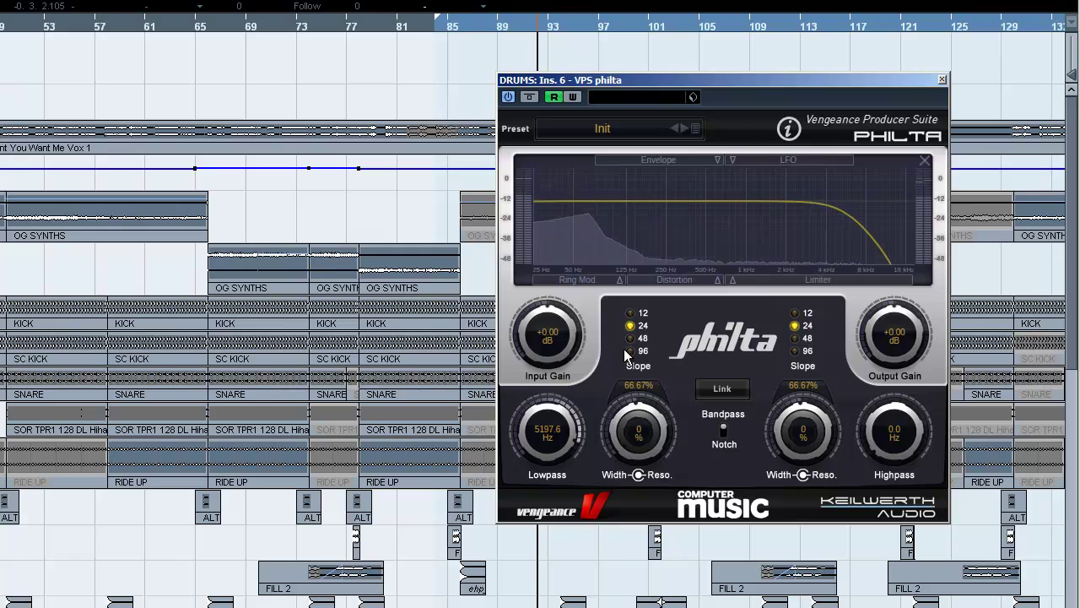
Set the VPS philta lowpass slope to 48 and reposition the plug-in window over the arrangement.
left_click(630, 338)
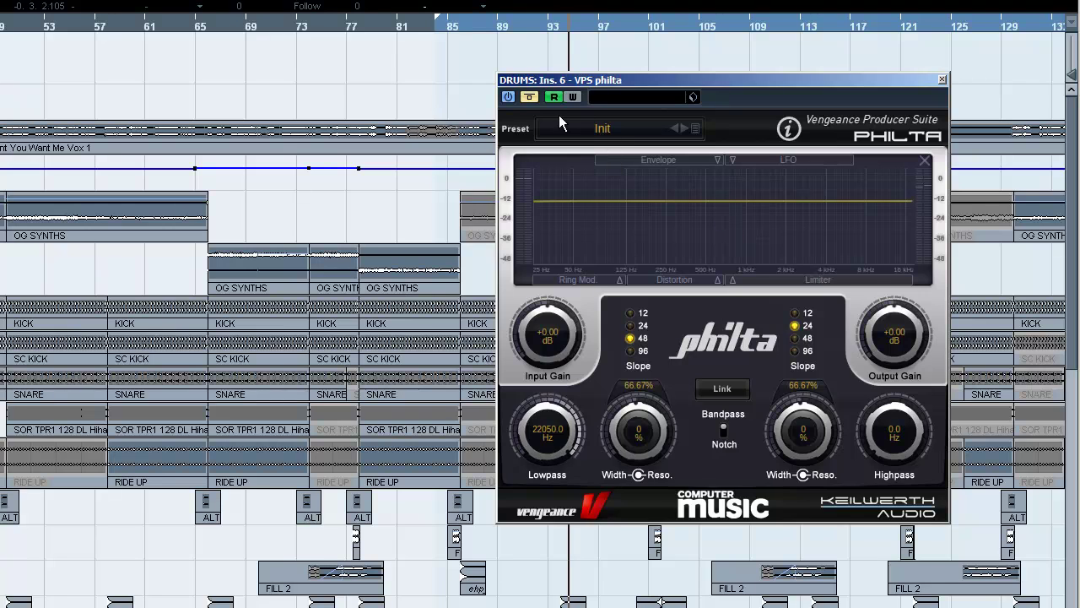
left_click_drag(557, 83, 593, 68)
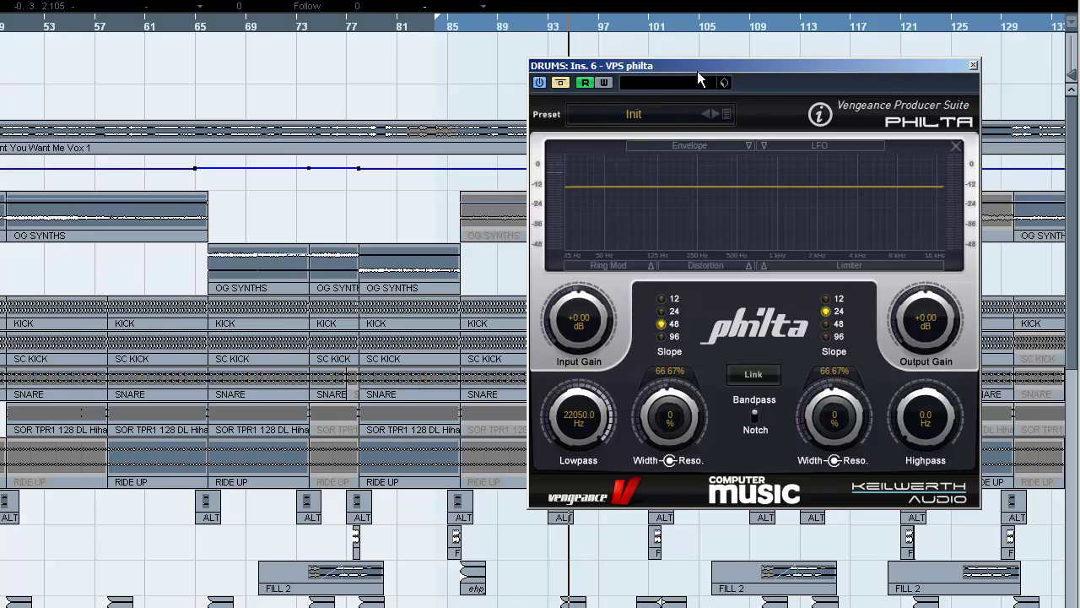
left_click_drag(704, 67, 704, 109)
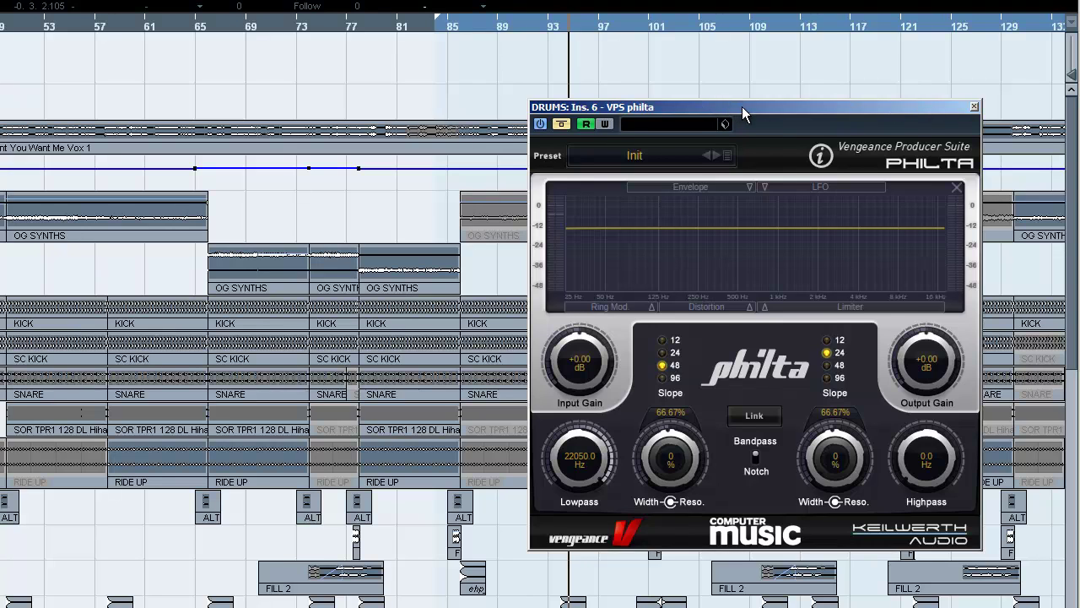
left_click_drag(741, 106, 801, 80)
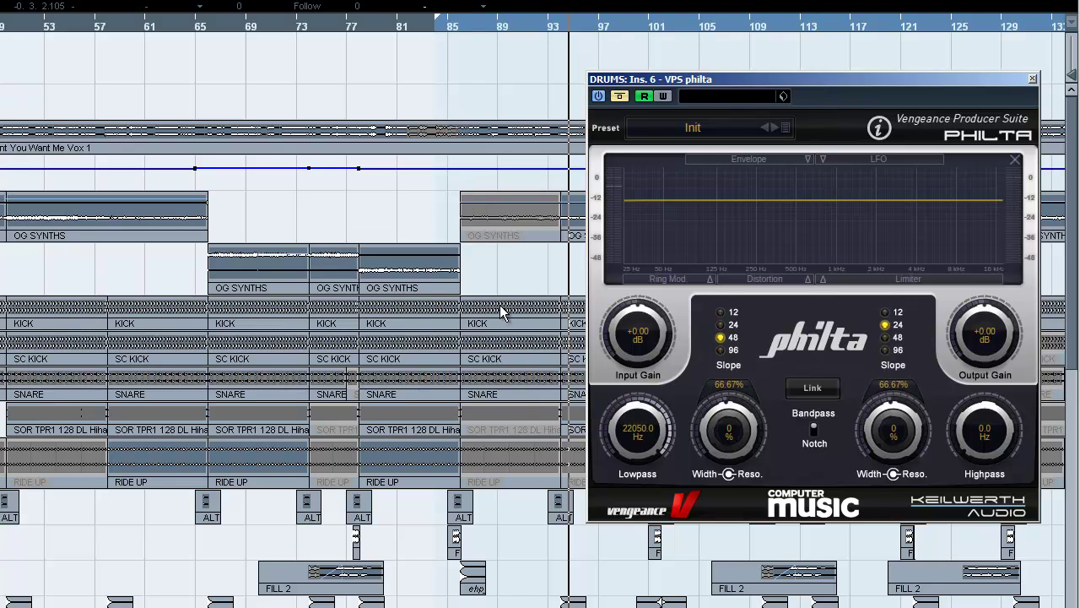
scroll(516, 532, "down", 8)
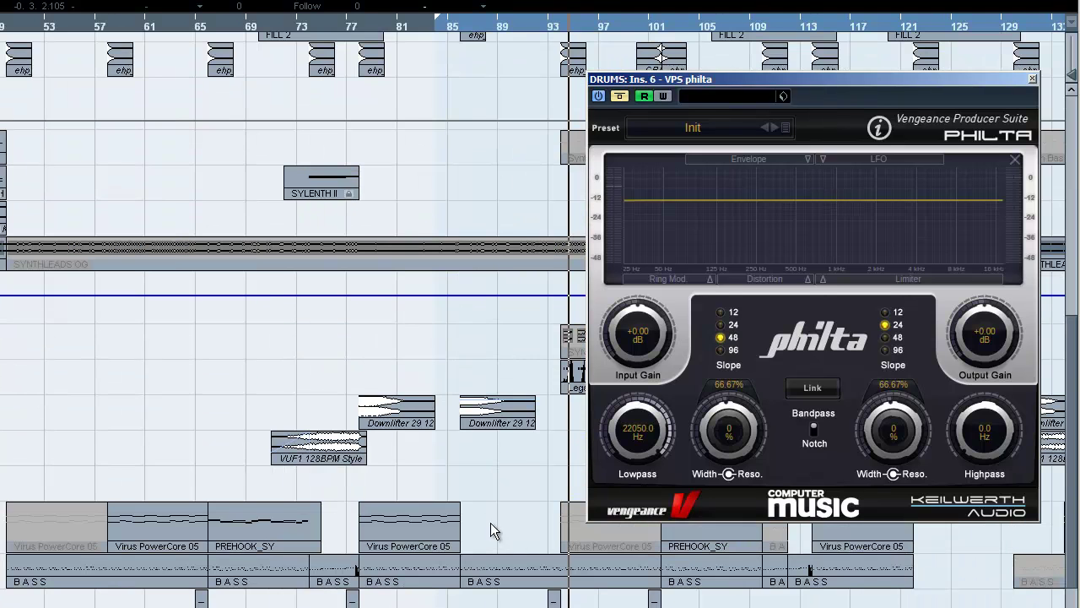
scroll(482, 488, "up", 8)
left_click_drag(811, 82, 746, 82)
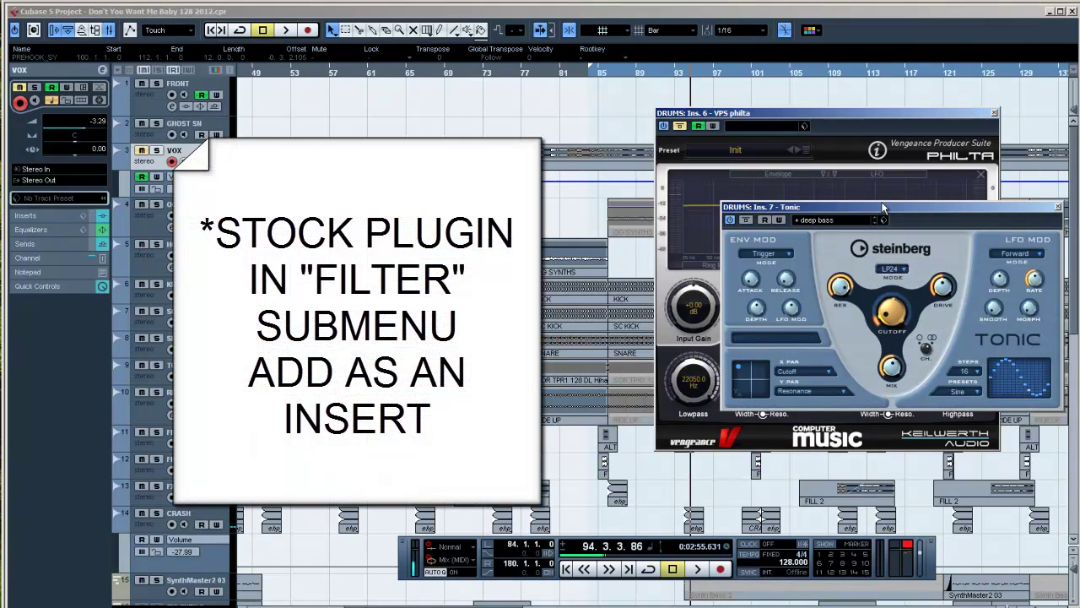
Move the Tonic window away from the edge and close the philta window.
left_click_drag(882, 207, 831, 166)
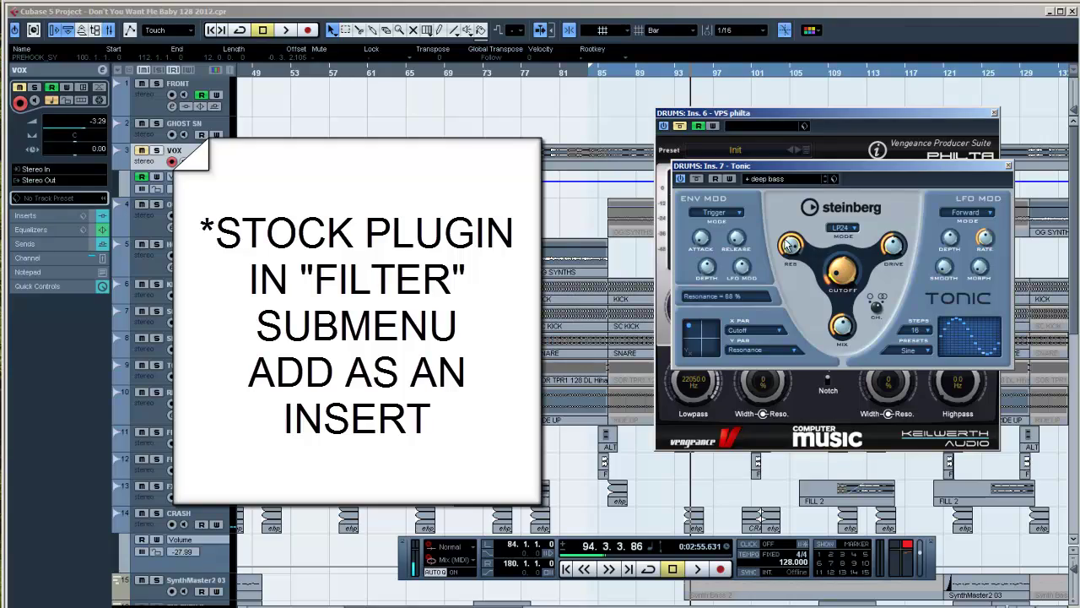
left_click(996, 114)
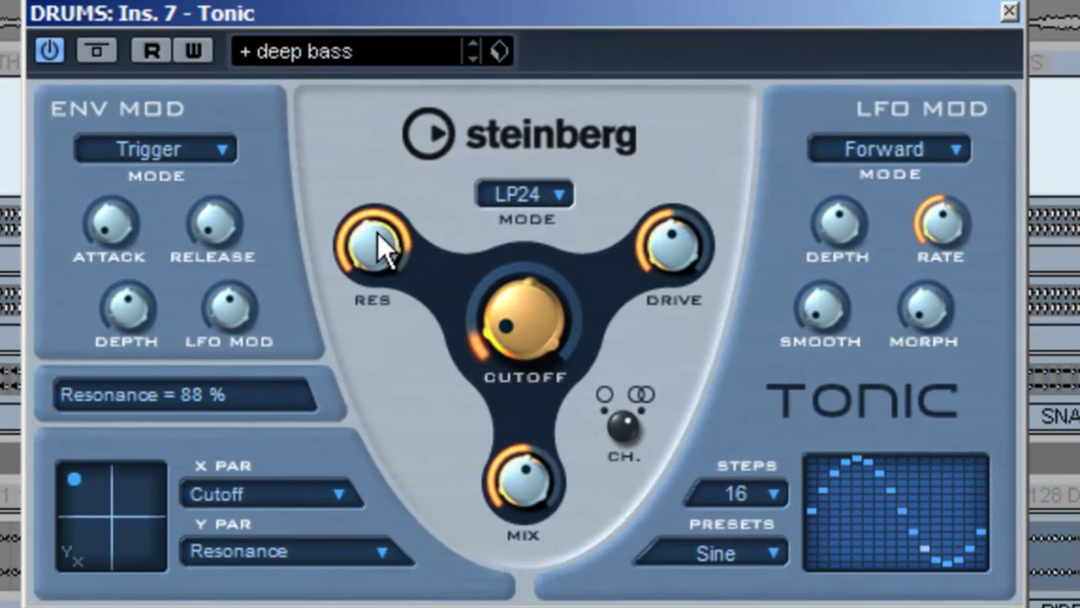
Set Tonic's resonance and drive to 0 % and raise its mix to maximum.
left_click_drag(377, 233, 422, 607)
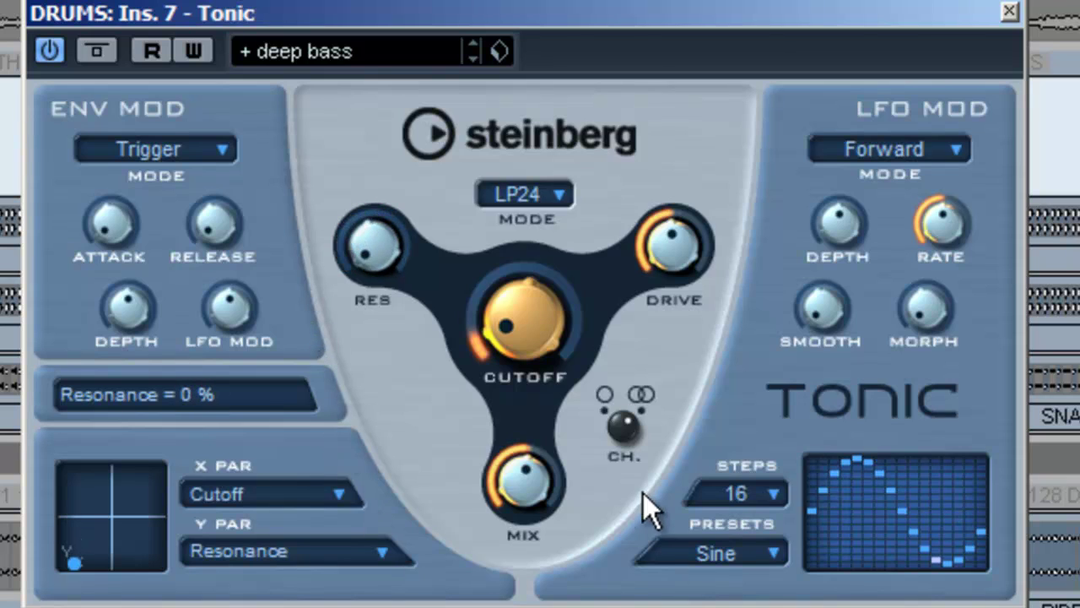
left_click_drag(680, 229, 675, 517)
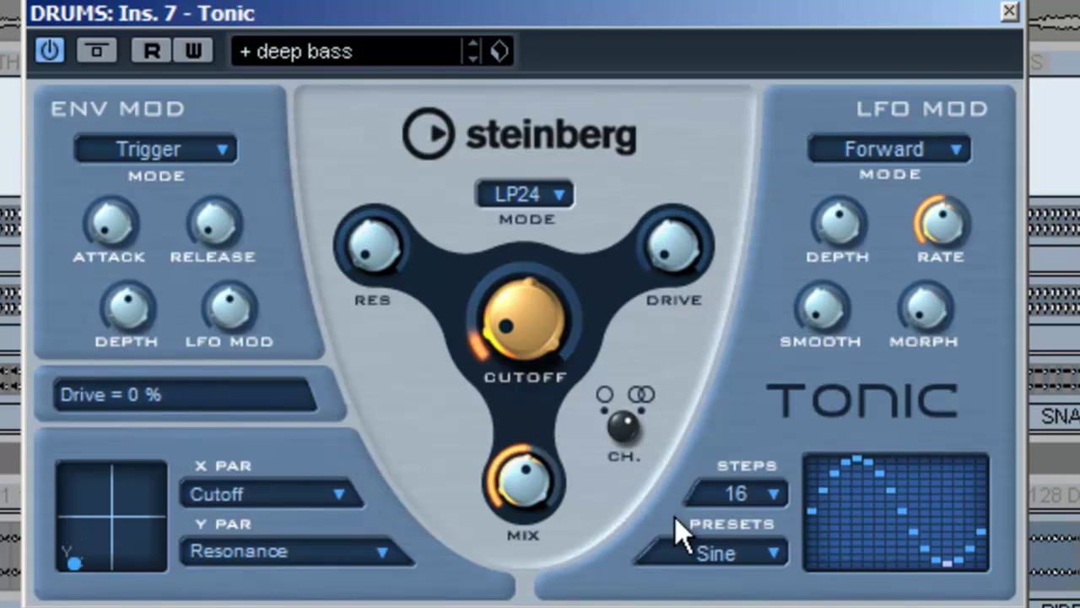
left_click_drag(526, 475, 500, 175)
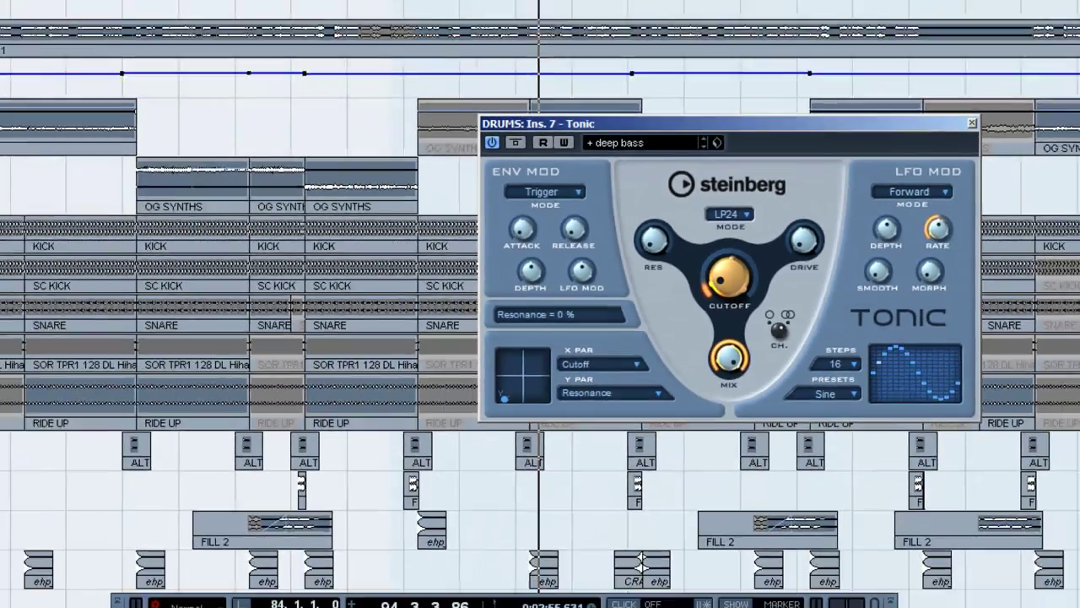
Set the left locator to bar 85 and jump the playhead to it.
type("85")
key("Return")
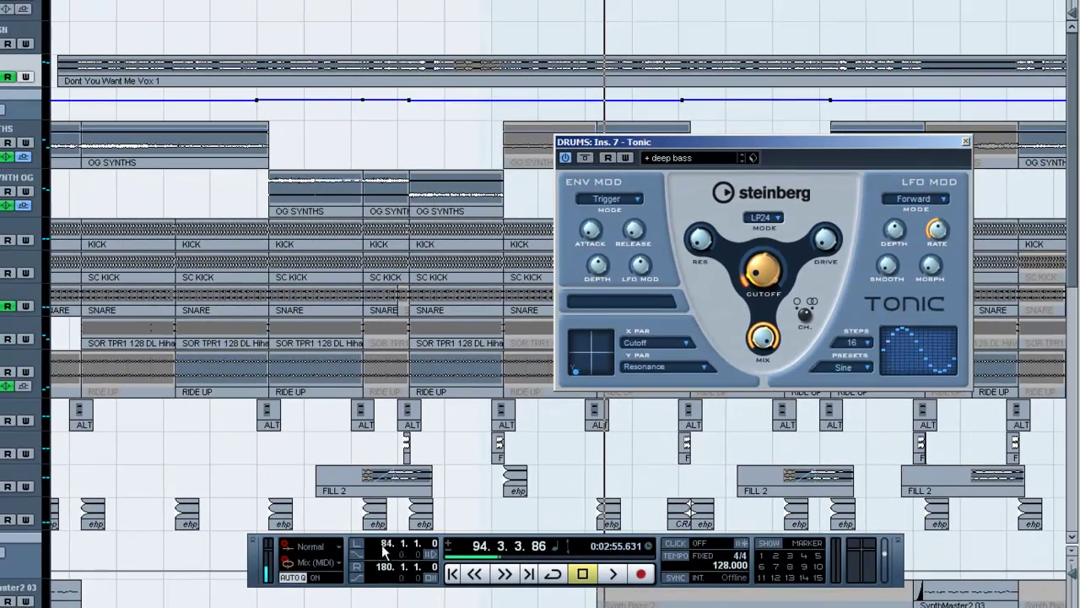
key("KP_1")
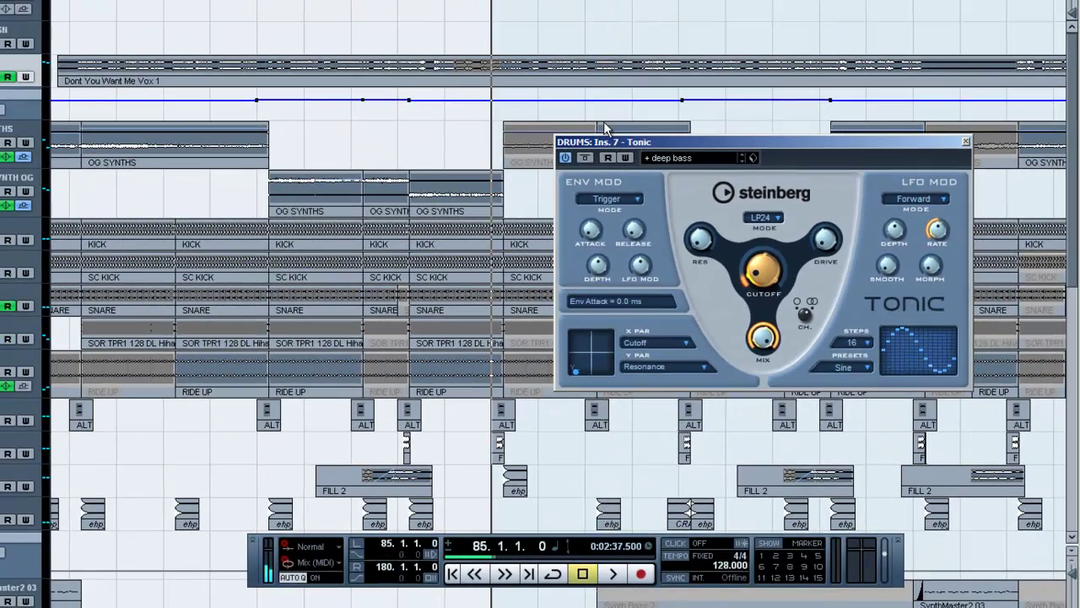
Change the left locator to bar 86 and start playback from there.
double_click(382, 545)
type("86")
key("Return")
key("KP_1")
key("space")
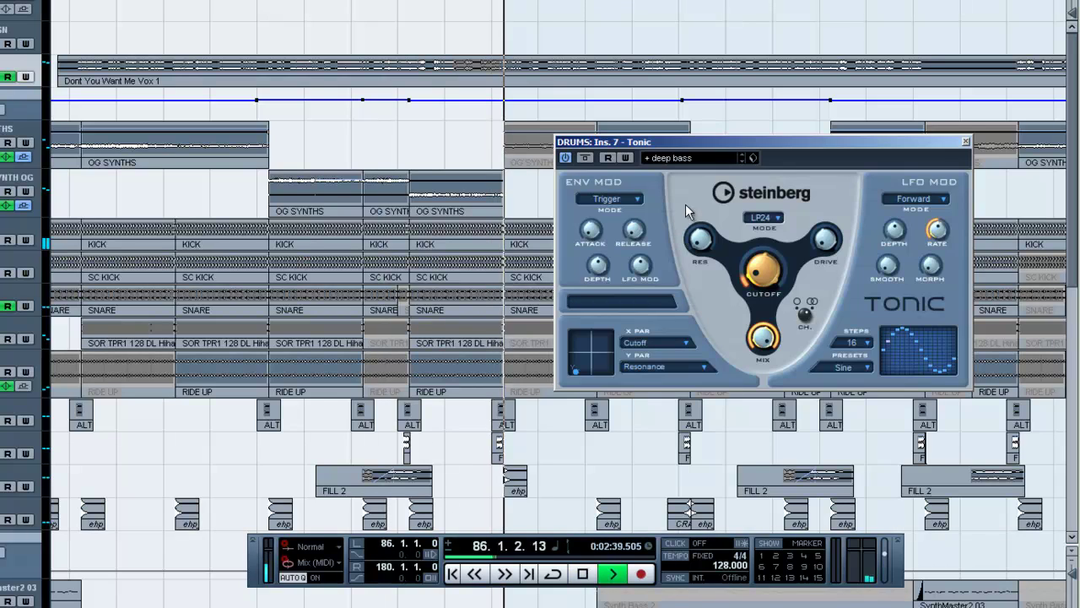
Sweep Tonic's cutoff down and up during playback to audition the filter on the drums, ending fully open, and stop playback.
mouse_move(755, 270)
left_click_drag(755, 270, 752, 398)
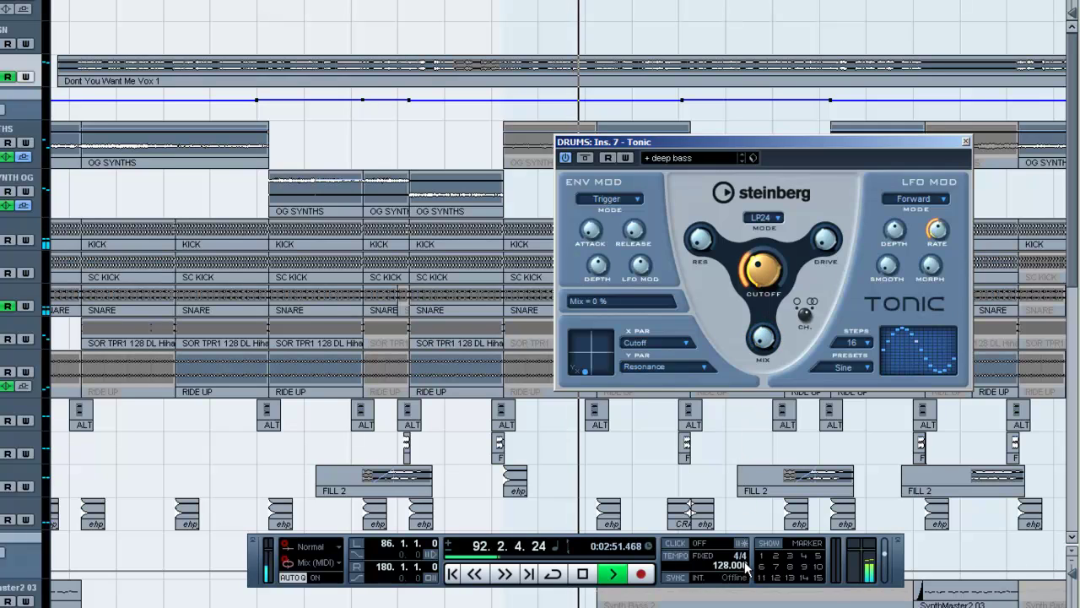
left_click_drag(759, 269, 767, 175)
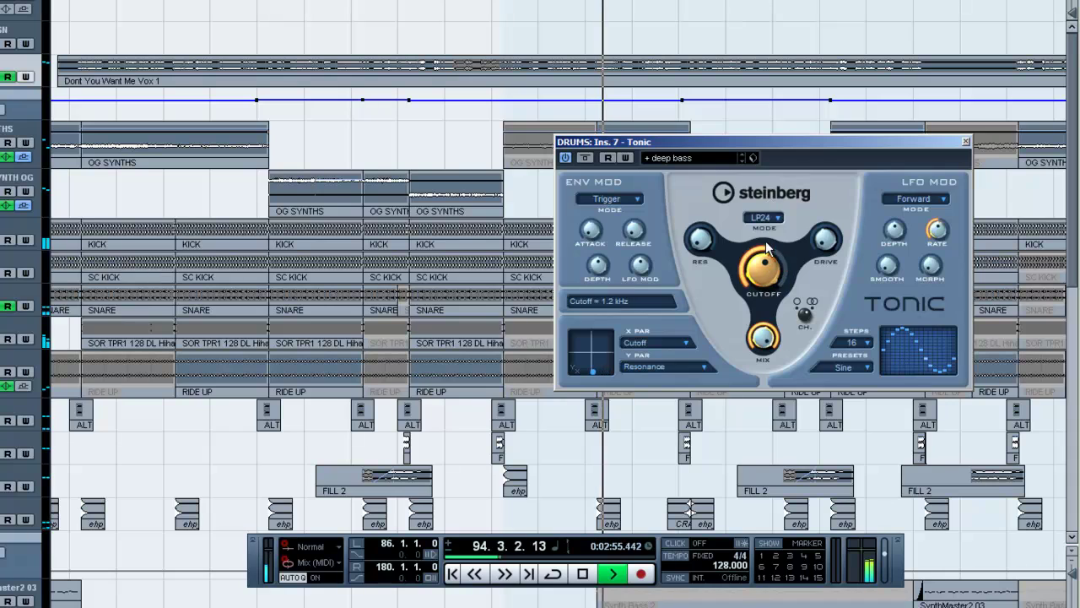
mouse_move(829, 243)
left_click_drag(829, 243, 815, 226)
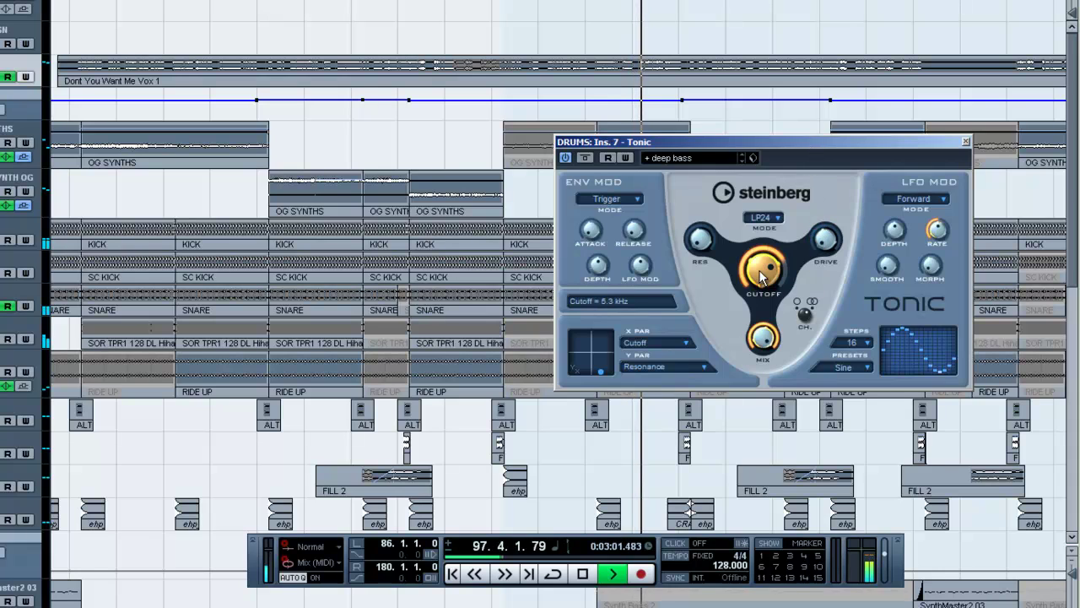
left_click_drag(759, 269, 757, 372)
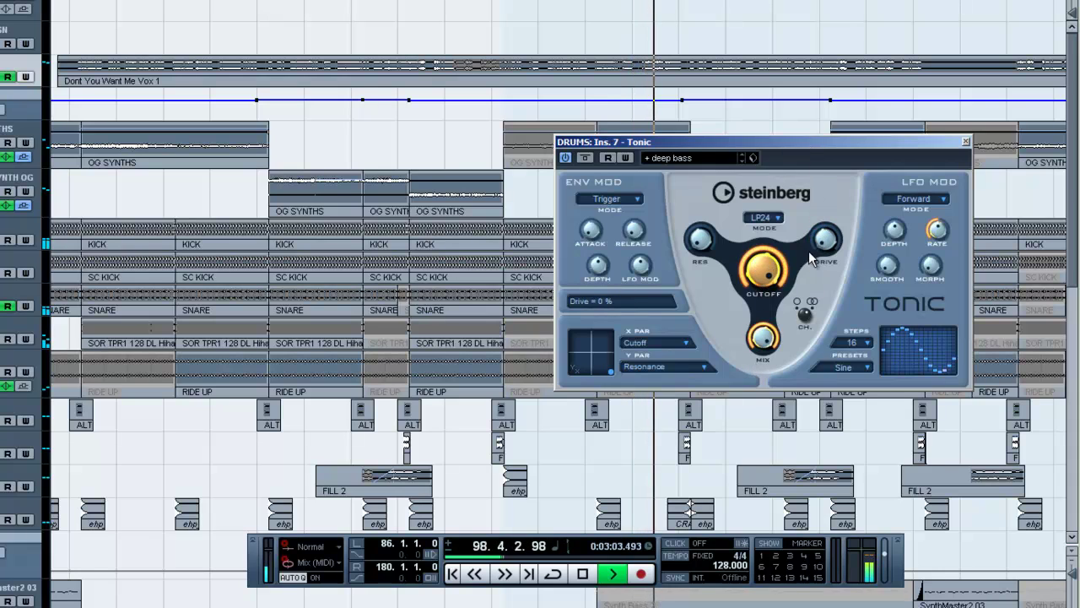
key("space")
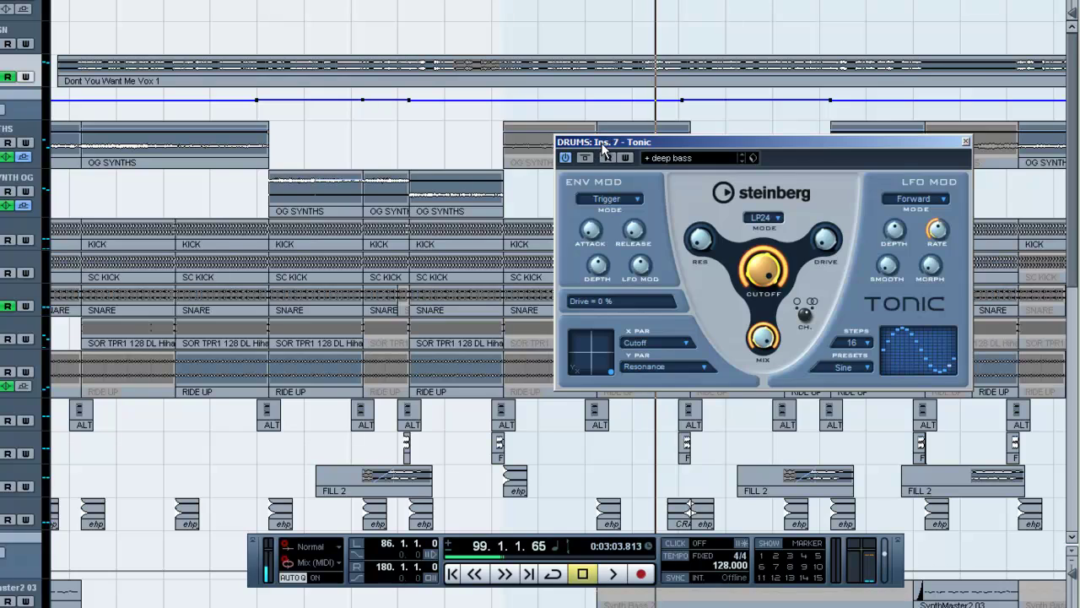
Set the left locator back to bar 85, move the Tonic window aside and return the playhead to the locator.
left_click_drag(601, 142, 606, 141)
key("KP_1")
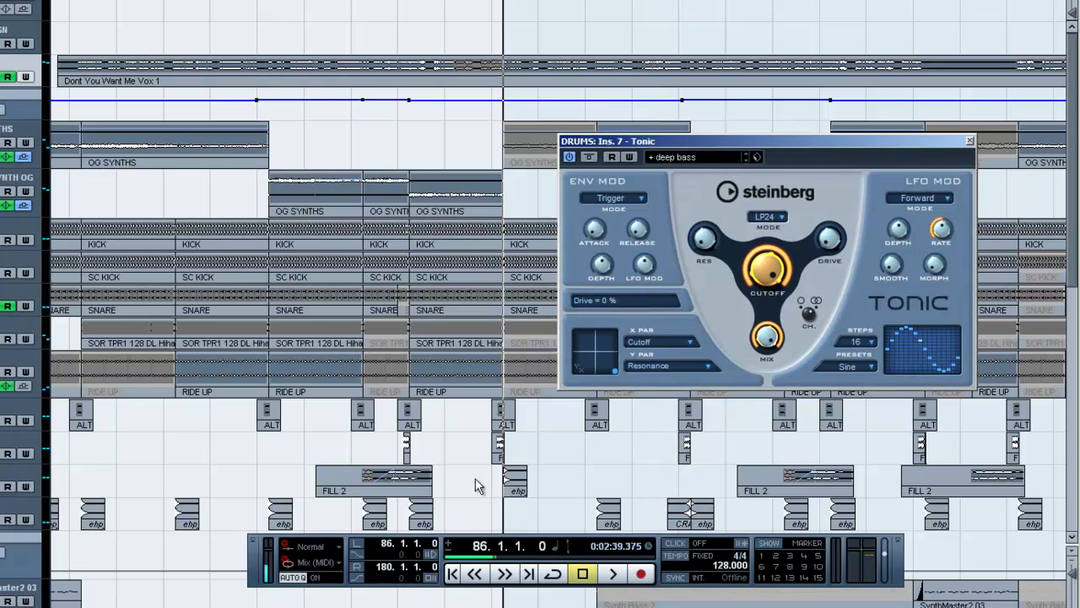
double_click(389, 547)
scroll(390, 549, "up", 1)
mouse_move(775, 275)
left_click_drag(671, 144, 761, 91)
key("KP_1")
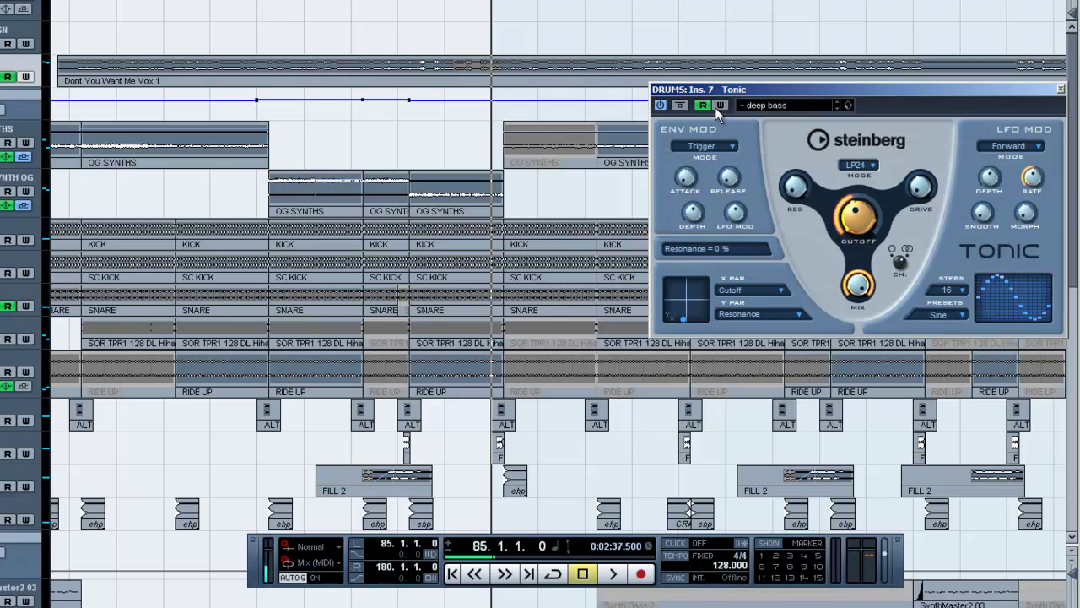
Play the section from bar 85 to hear the filtered drums, moving the Tonic window clear of the tracks, and stop.
key("space")
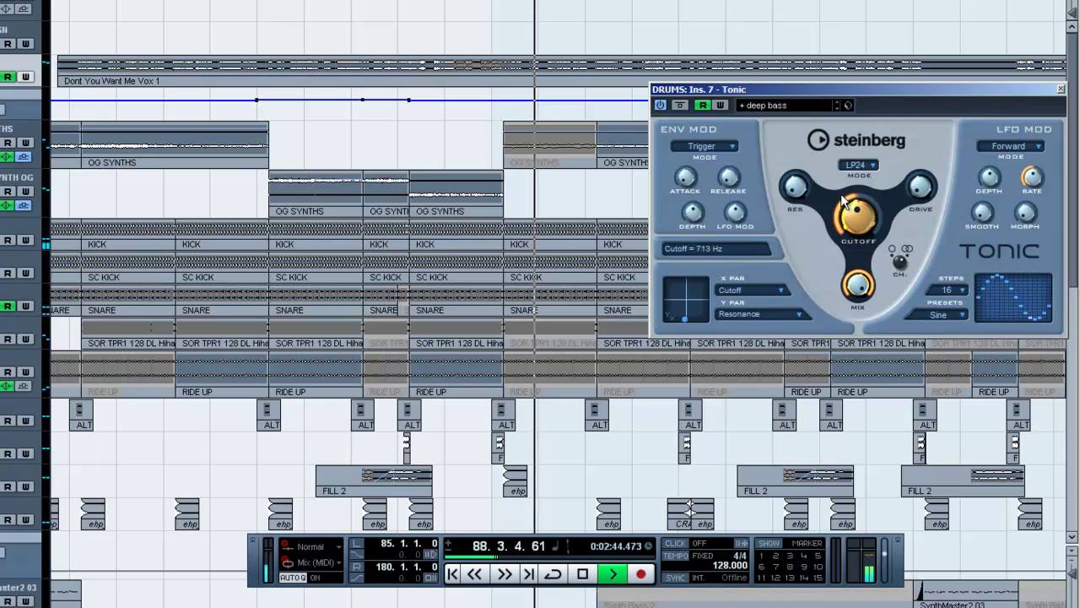
left_click_drag(817, 100, 786, 158)
key("space")
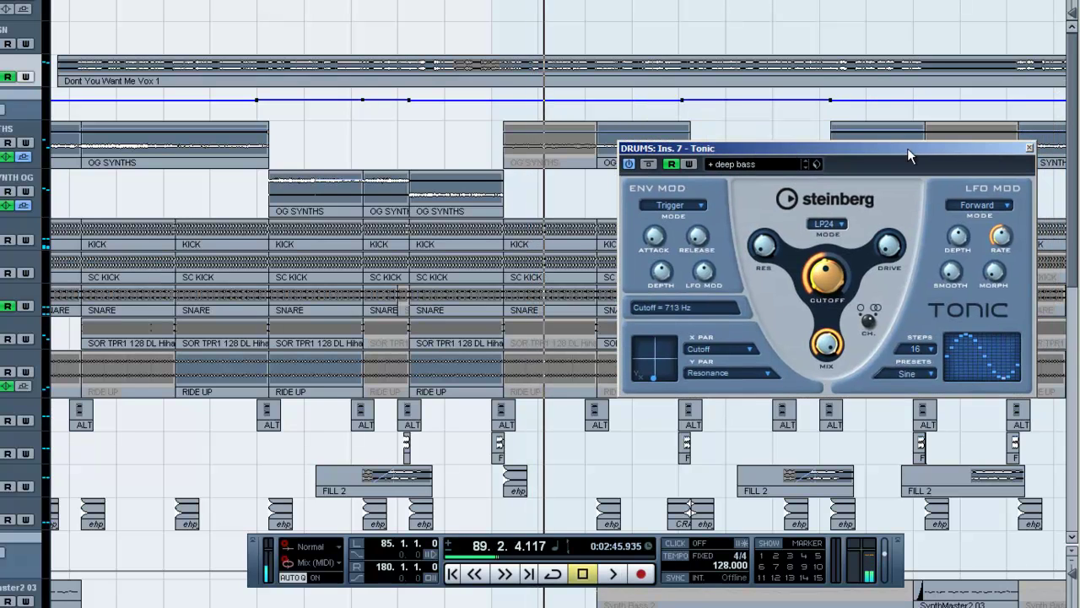
key("space")
key("space")
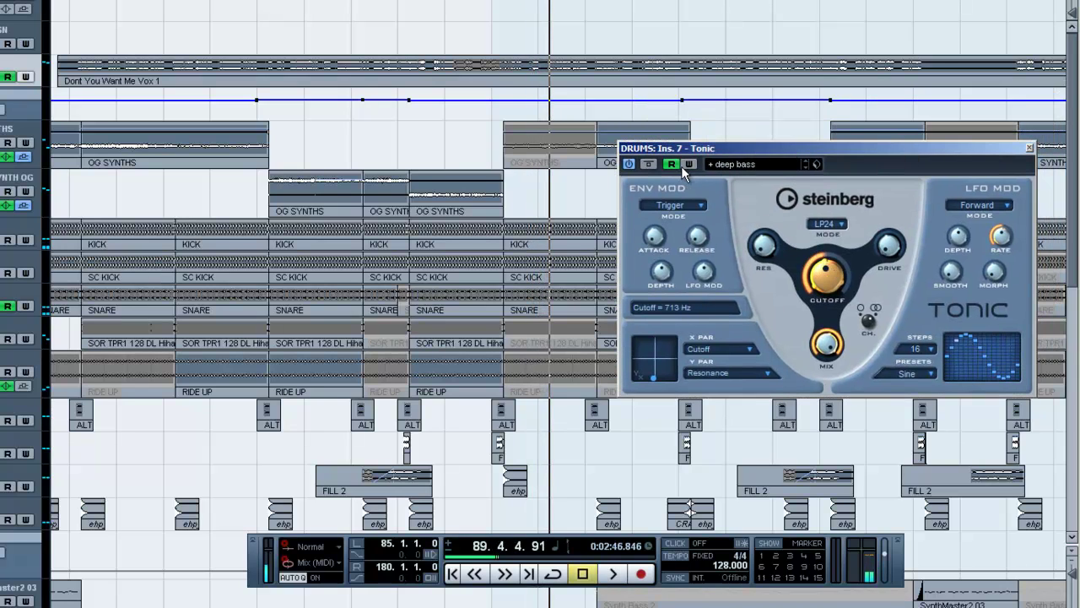
left_click_drag(763, 154, 758, 147)
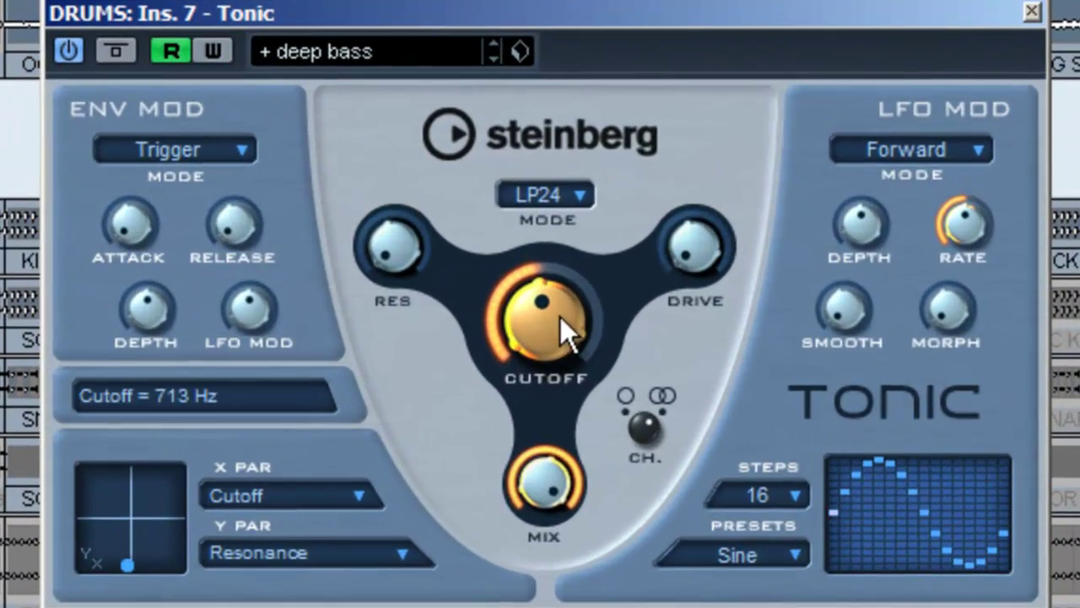
Open Tonic's cutoff to 29.1 kHz and switch automation writing on and back off.
left_click_drag(829, 275, 830, 260)
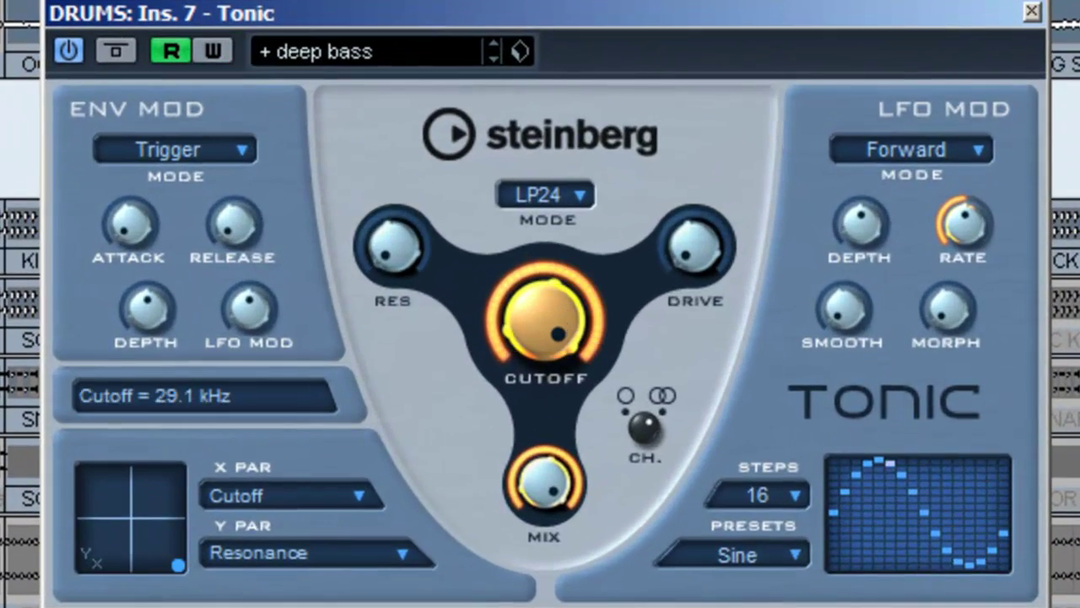
left_click(209, 52)
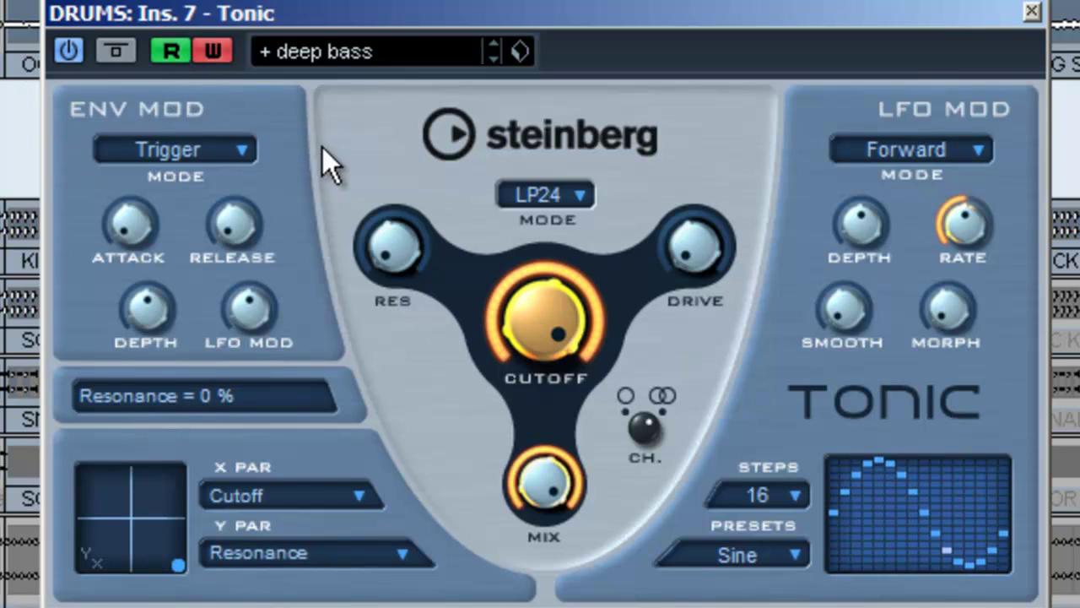
mouse_move(535, 322)
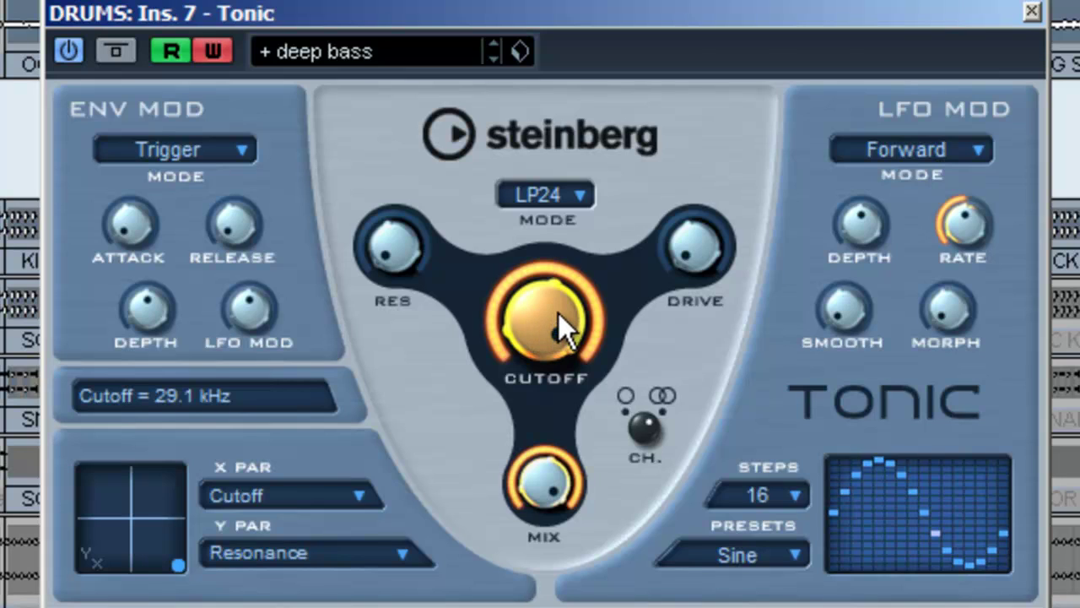
left_click_drag(558, 311, 475, 254)
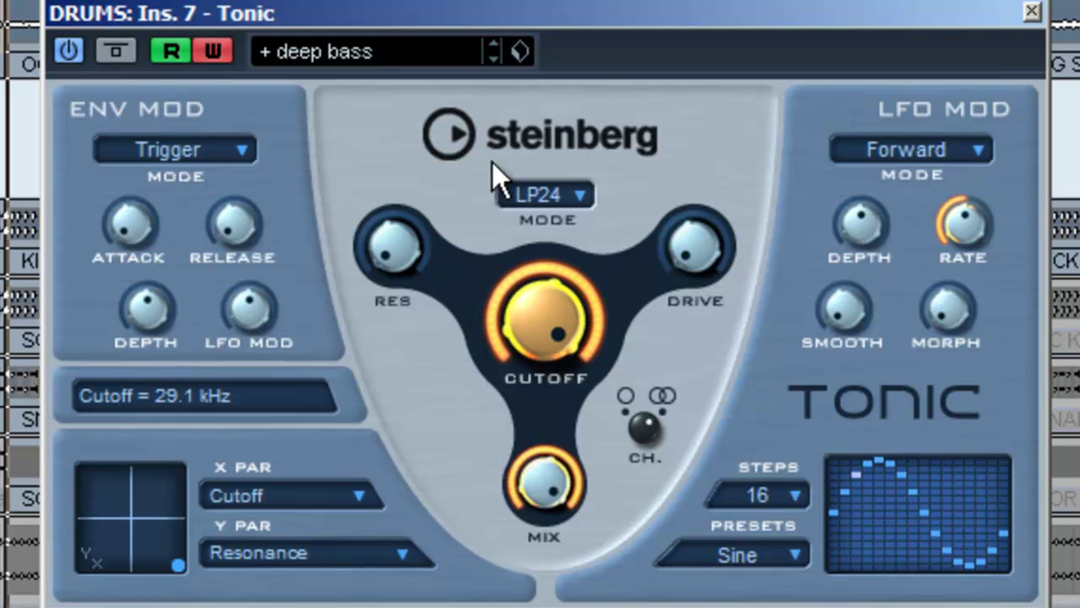
left_click(218, 49)
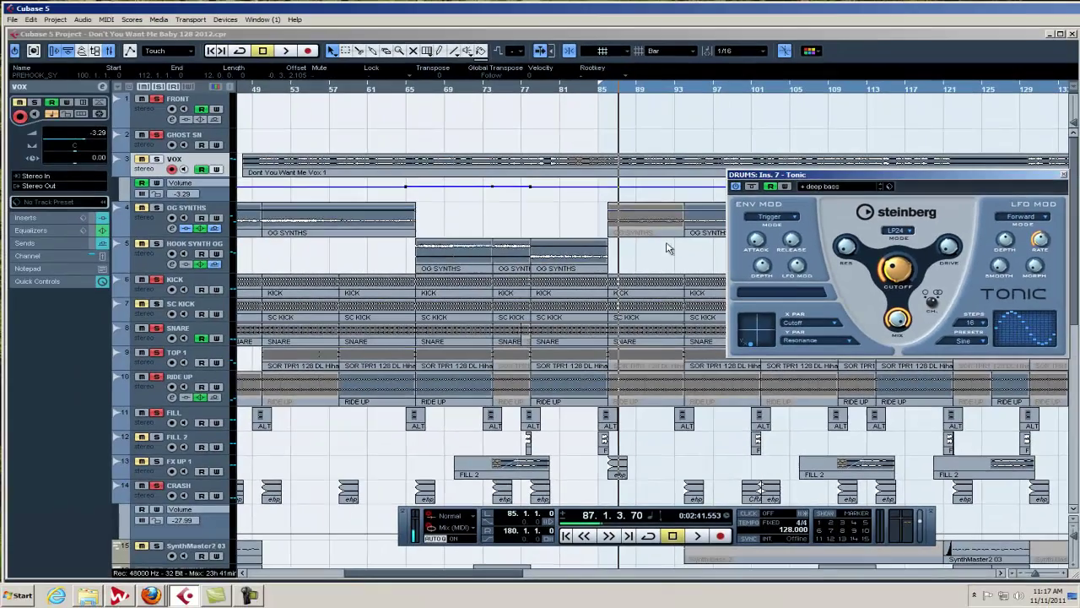
Expand the Group Tracks folder and add an automation lane for Tonic's cutoff beneath the DRUMS group's existing lanes.
scroll(712, 271, "down", 10)
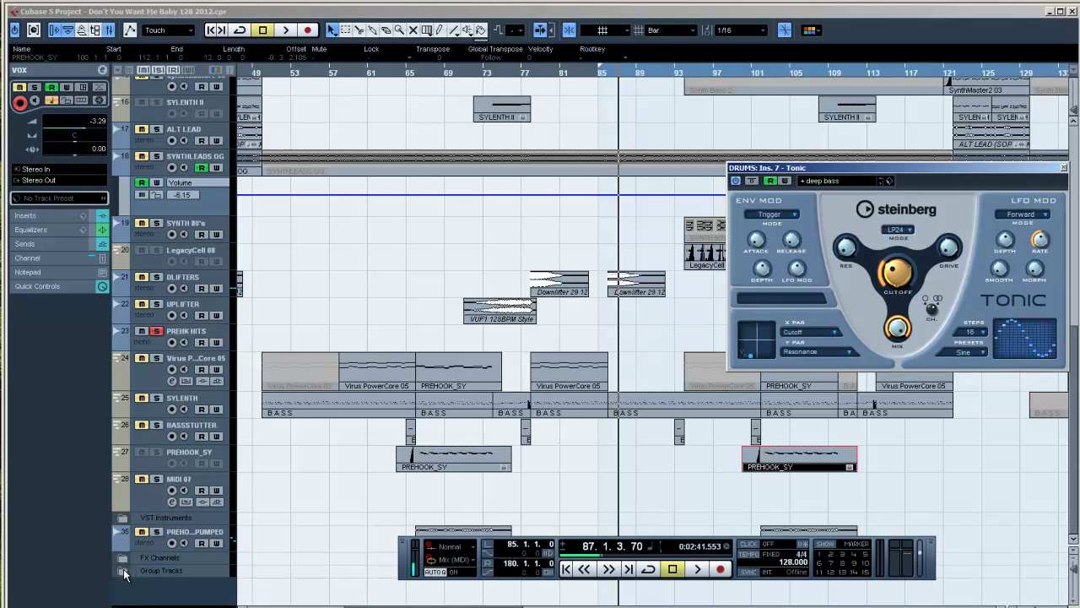
left_click(124, 572)
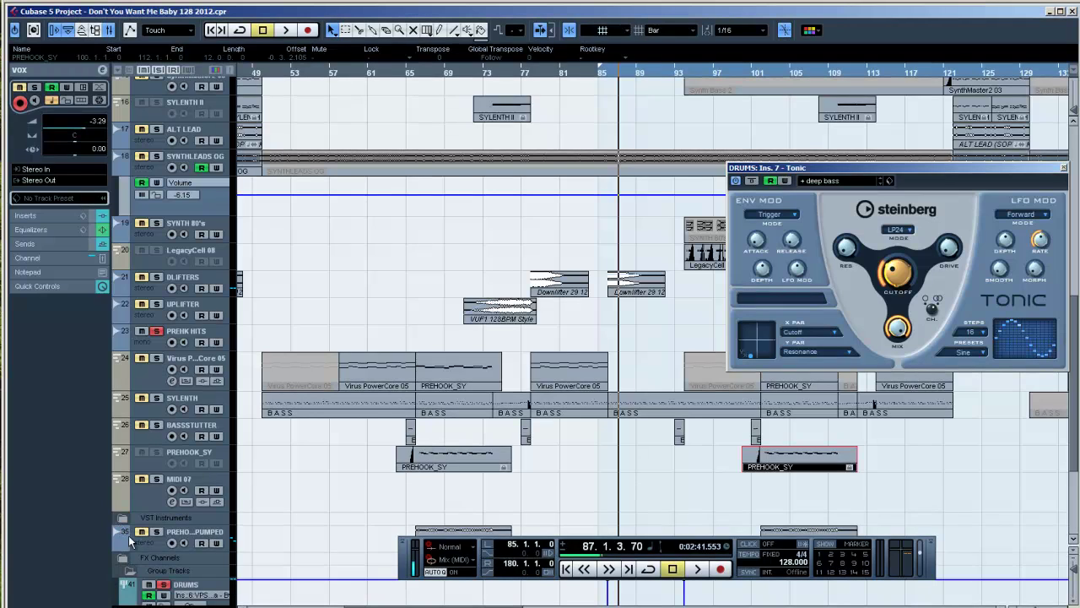
scroll(129, 536, "down", 5)
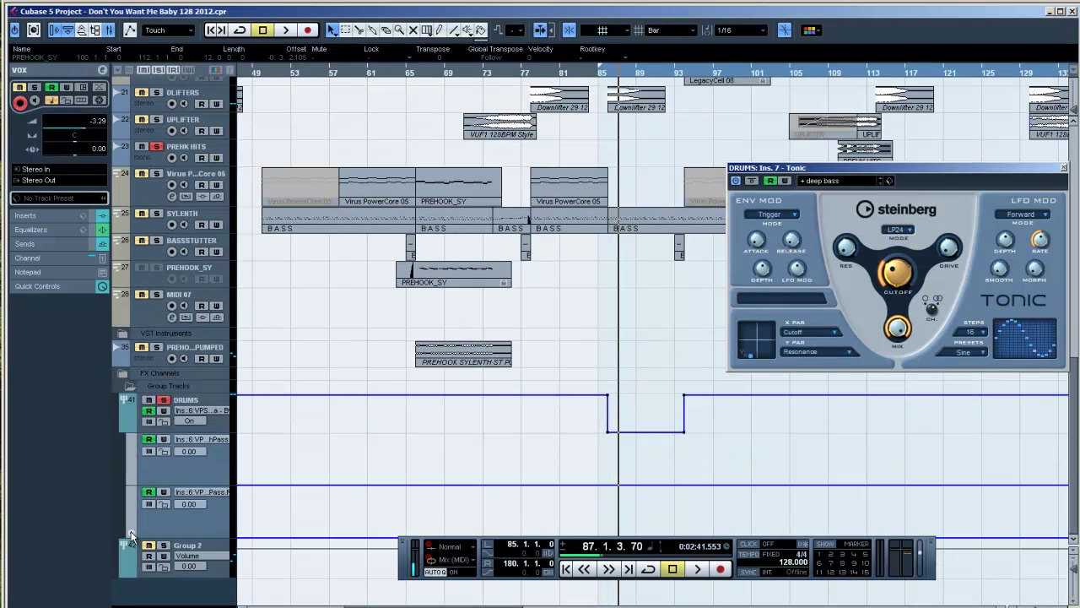
left_click(214, 406)
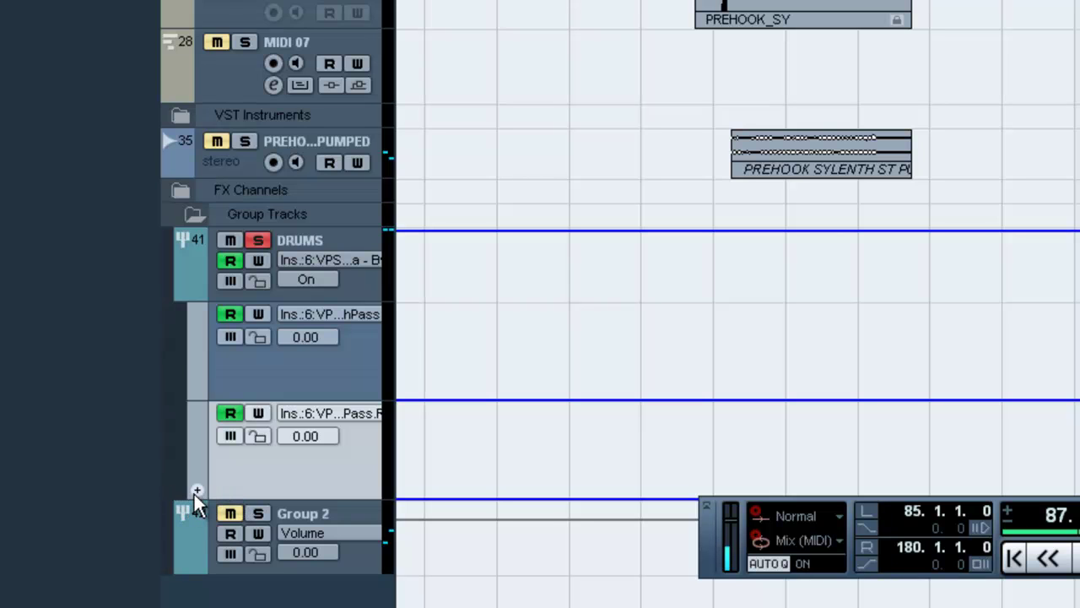
left_click(196, 492)
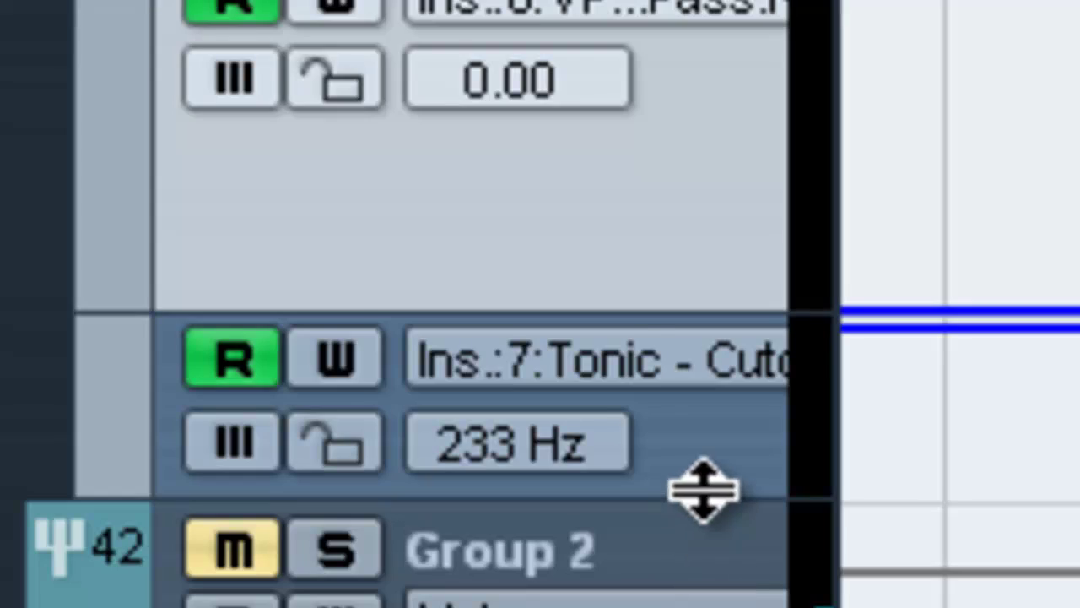
Enlarge the Tonic cutoff automation lane and remove the first intermediate point on the drop at the start of the sweep.
left_click_drag(705, 490, 718, 591)
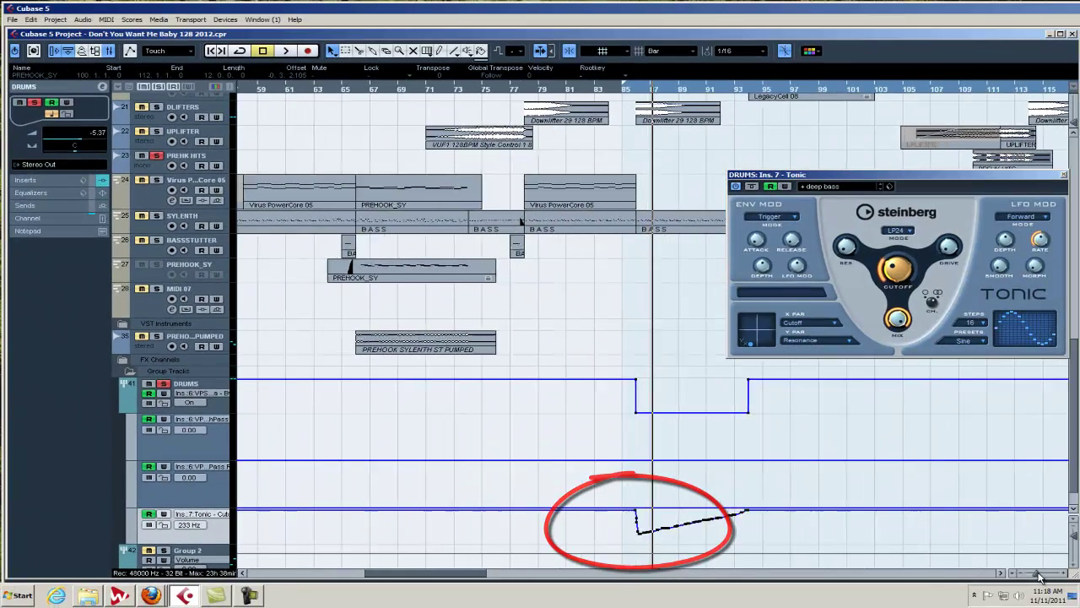
left_click_drag(1036, 576, 1048, 576)
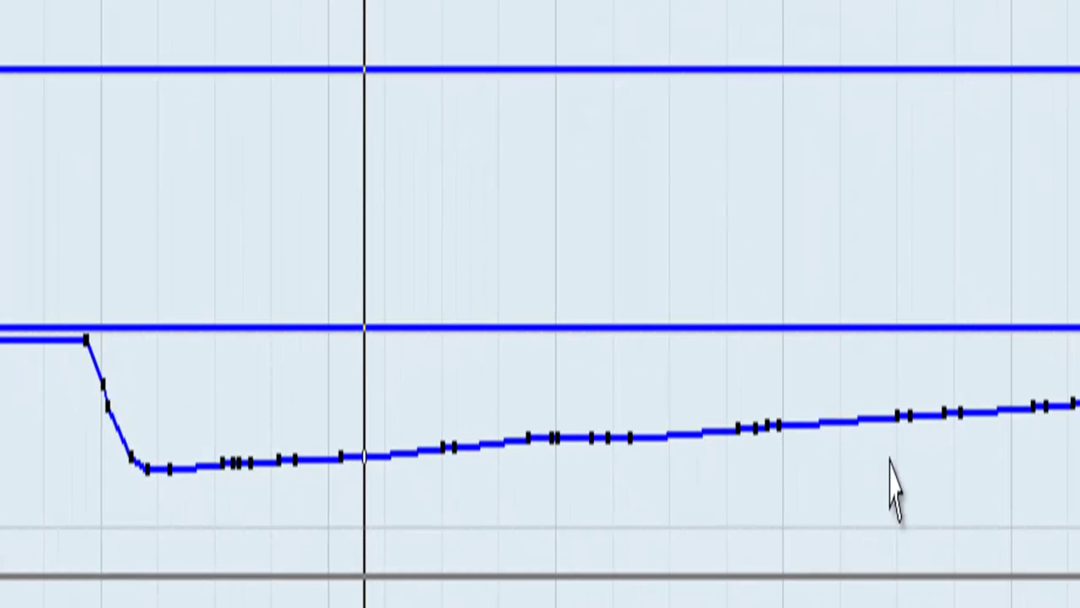
key("h")
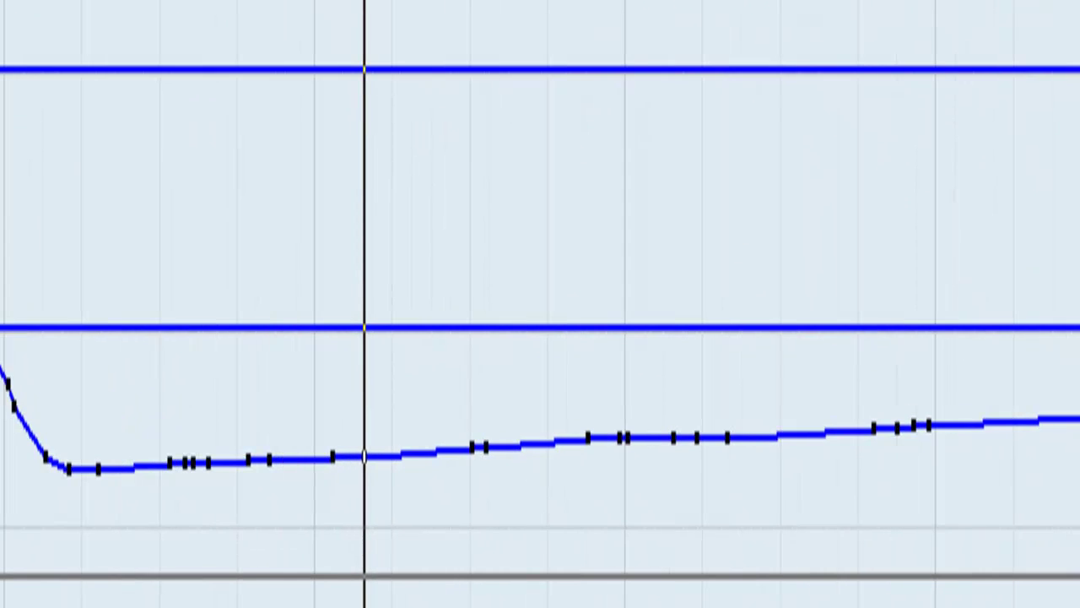
key("h")
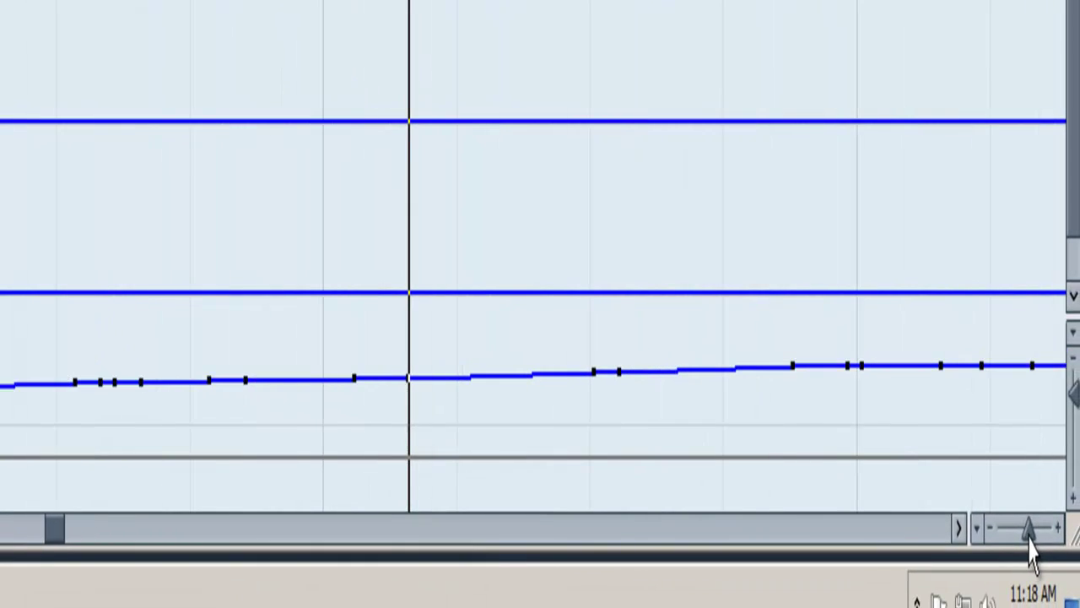
scroll(296, 397, "left", 5)
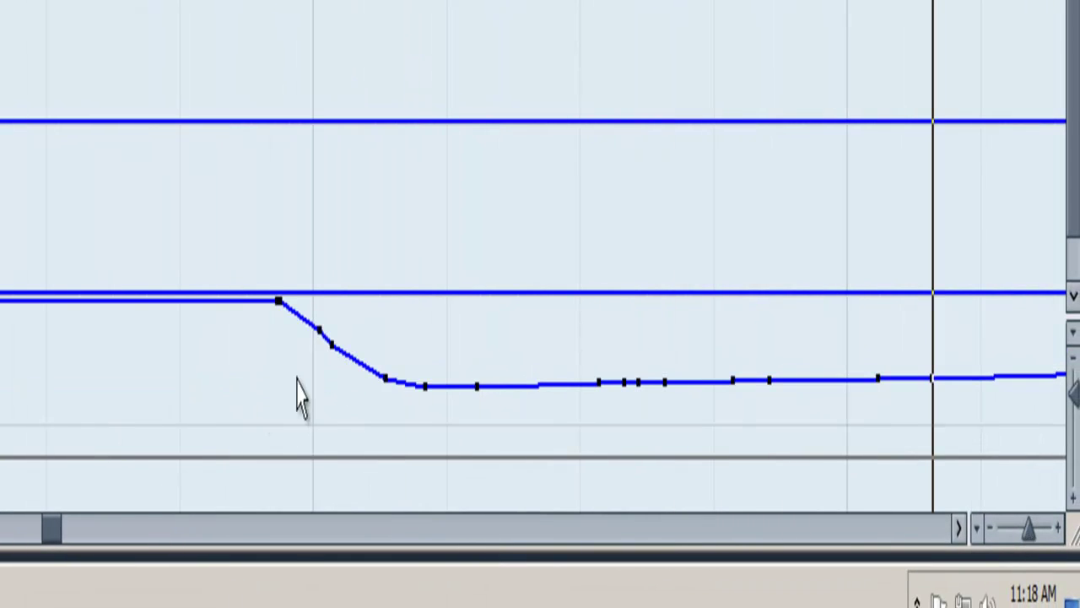
left_click(320, 331)
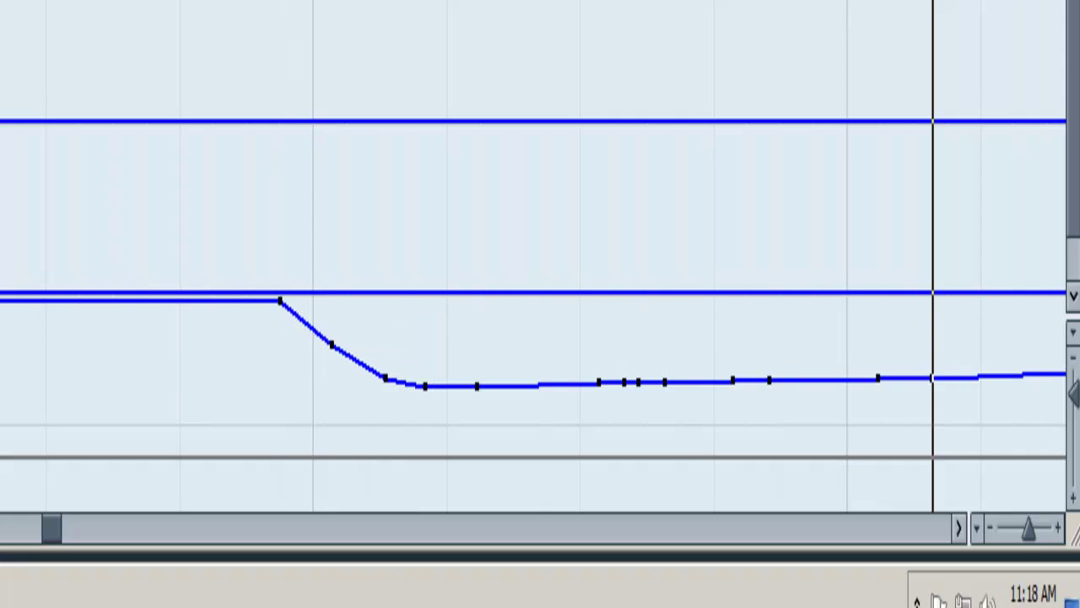
Reshape the start of the cutoff sweep into a vertical drop, deleting the leftover slope point and levelling the low point with the curve.
left_click_drag(281, 301, 332, 302)
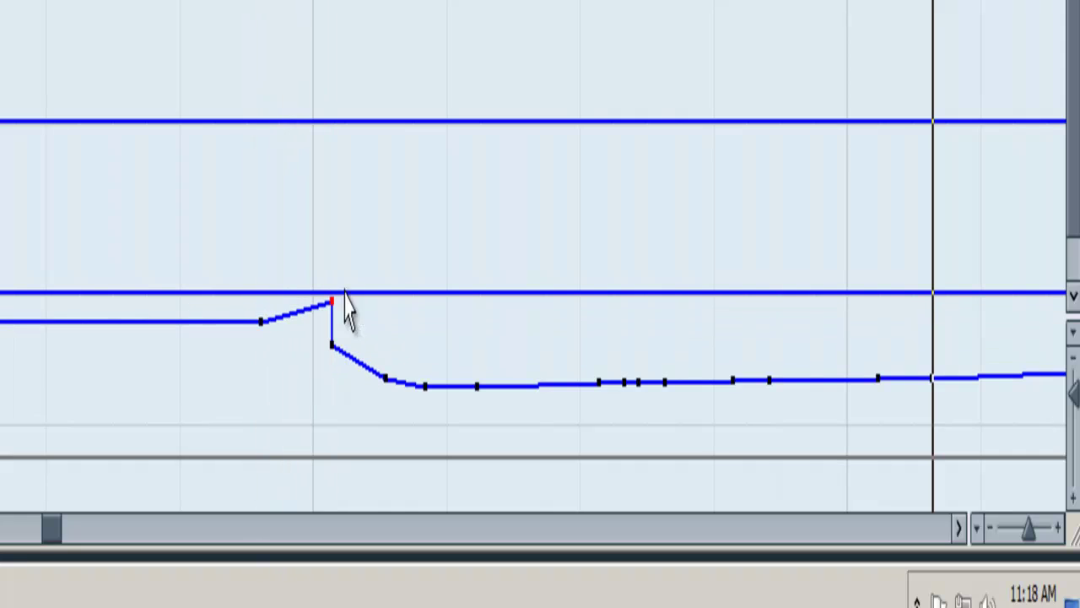
left_click_drag(261, 323, 315, 494)
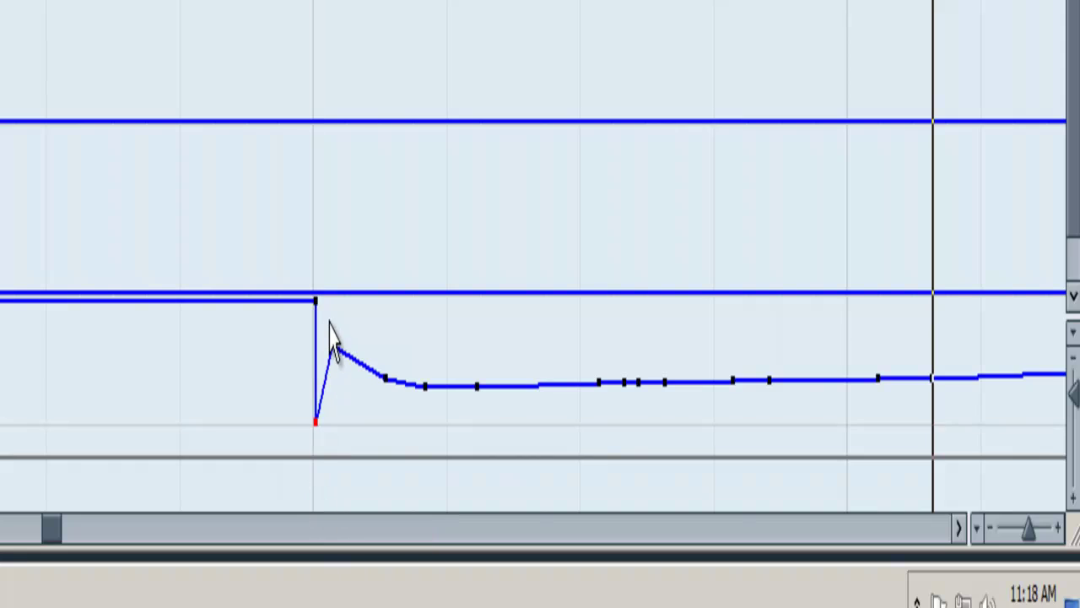
left_click_drag(330, 324, 374, 386)
key("Delete")
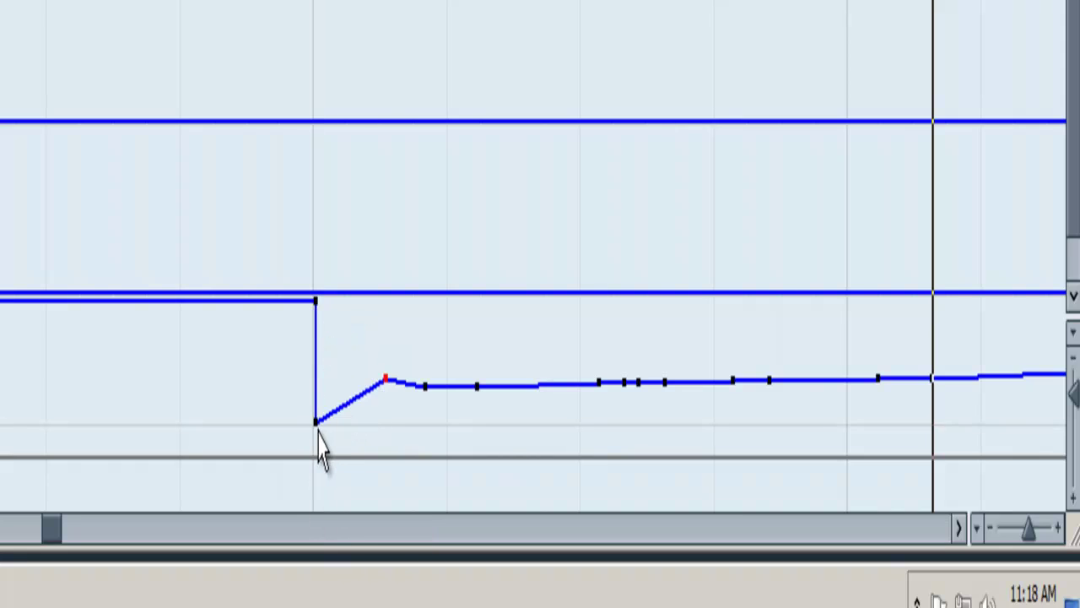
left_click_drag(316, 424, 315, 380)
Align both points of the cutoff drop with the bar 86 line and lower the next point slightly to smooth the curve's start.
left_click_drag(1030, 528, 1037, 528)
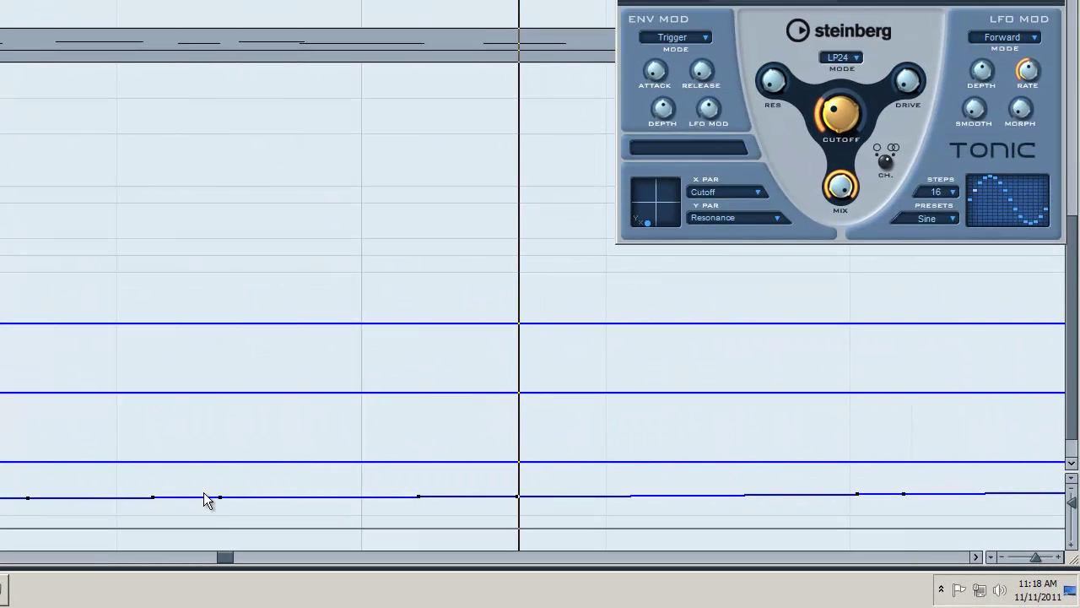
left_click_drag(222, 555, 221, 555)
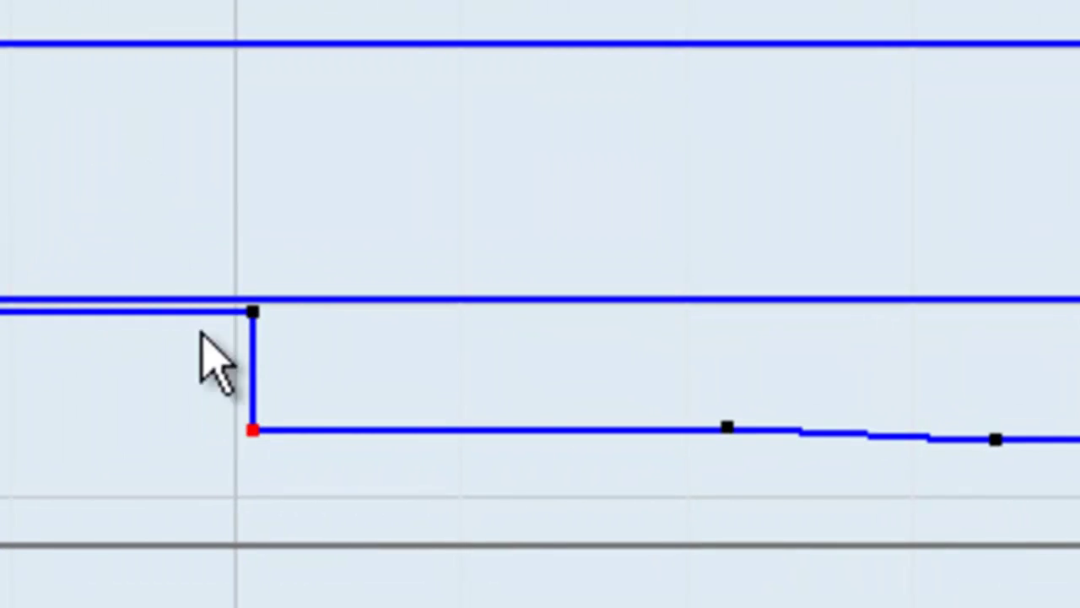
left_click(256, 321)
left_click_drag(256, 321, 235, 431)
left_click_drag(728, 428, 727, 437)
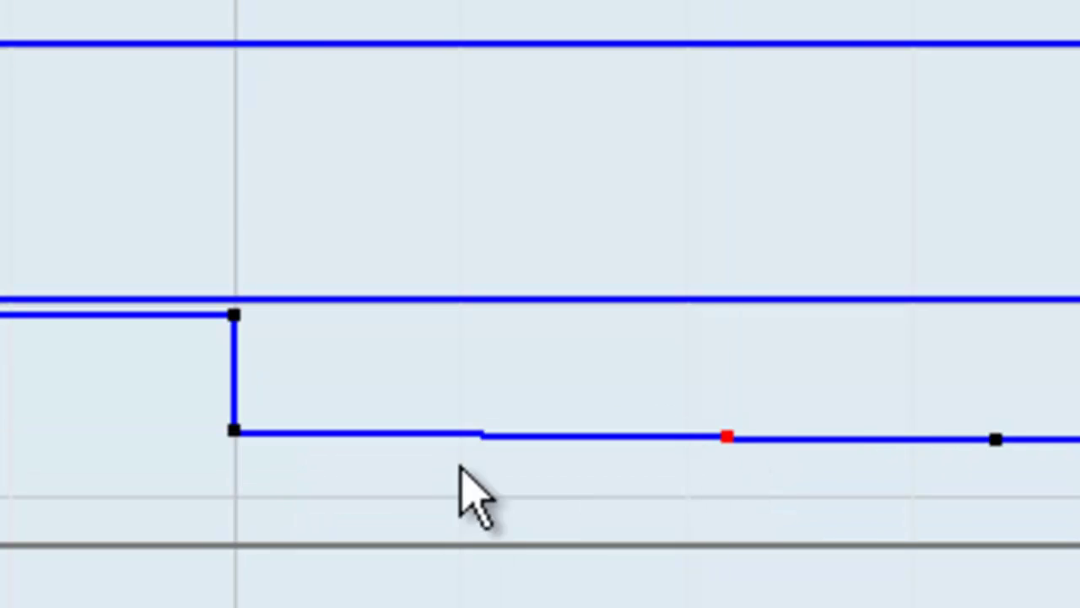
left_click(236, 432)
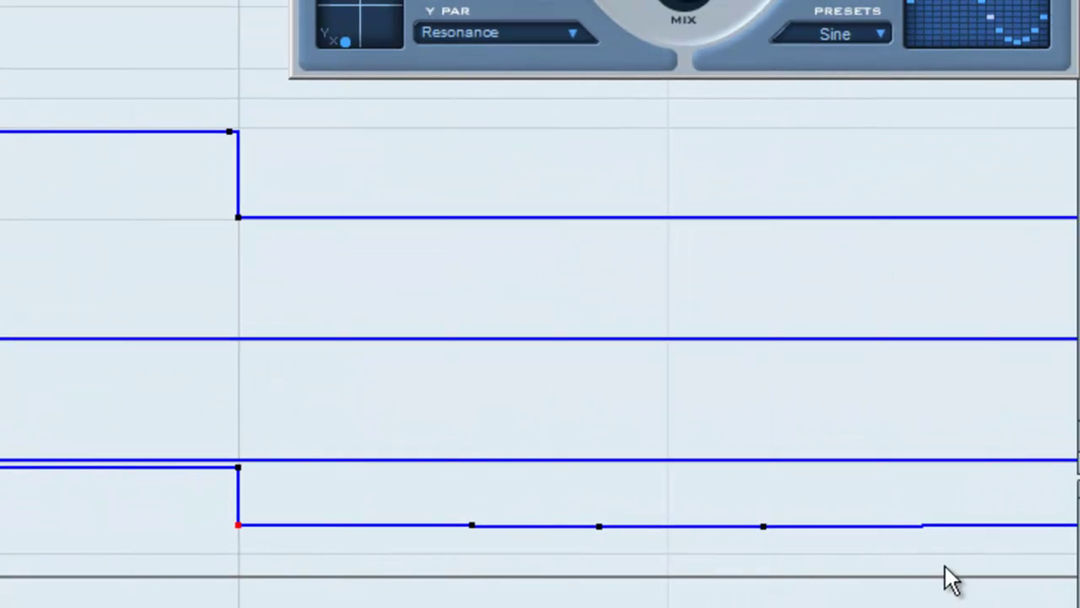
Play from bar 85 to check the drum filter sweep through its end, keeping the Tonic window clear of the tracks and automation.
key("g")
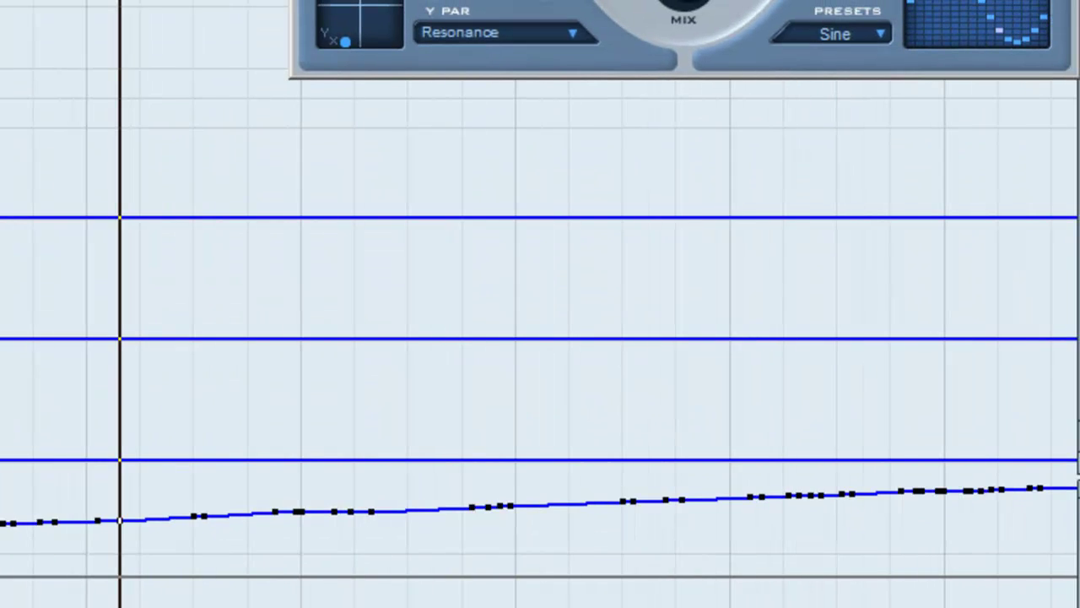
key("g")
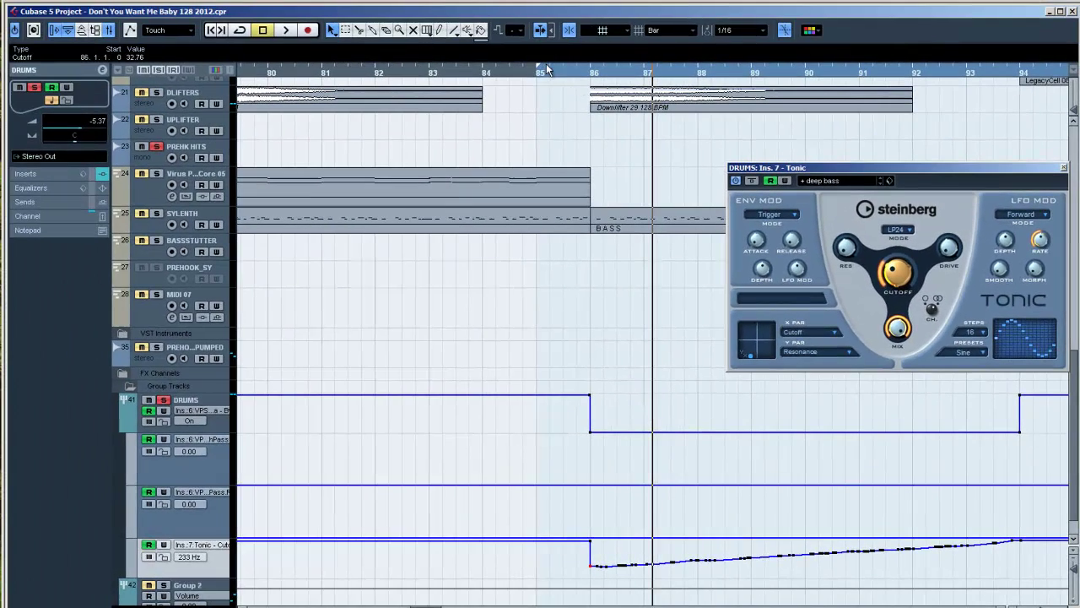
left_click(545, 73)
key("space")
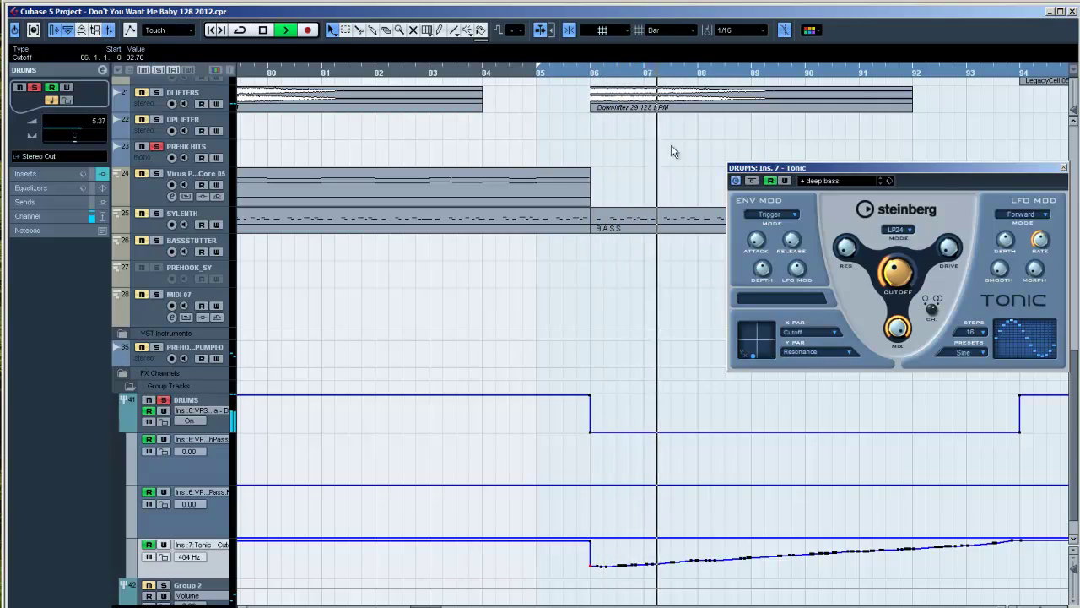
scroll(673, 150, "up", 5)
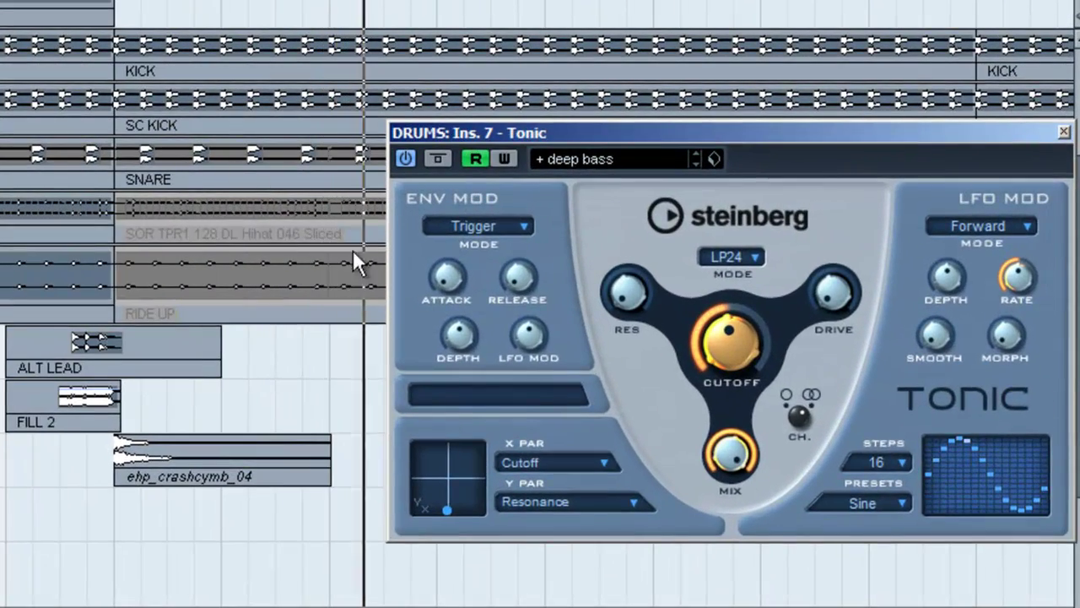
left_click_drag(557, 134, 497, 331)
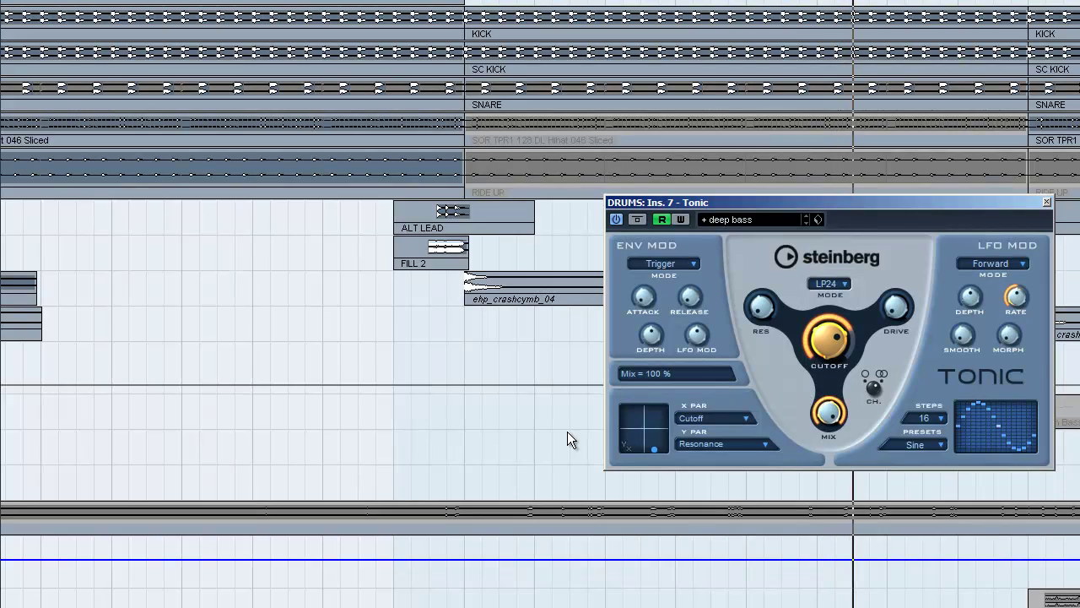
scroll(567, 431, "down", 5)
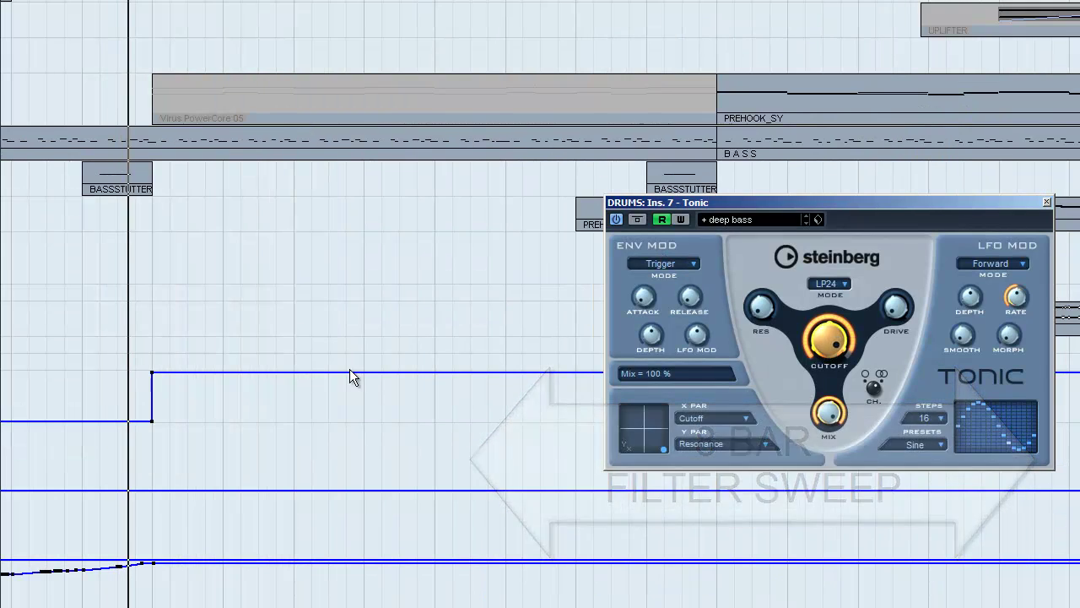
mouse_move(639, 300)
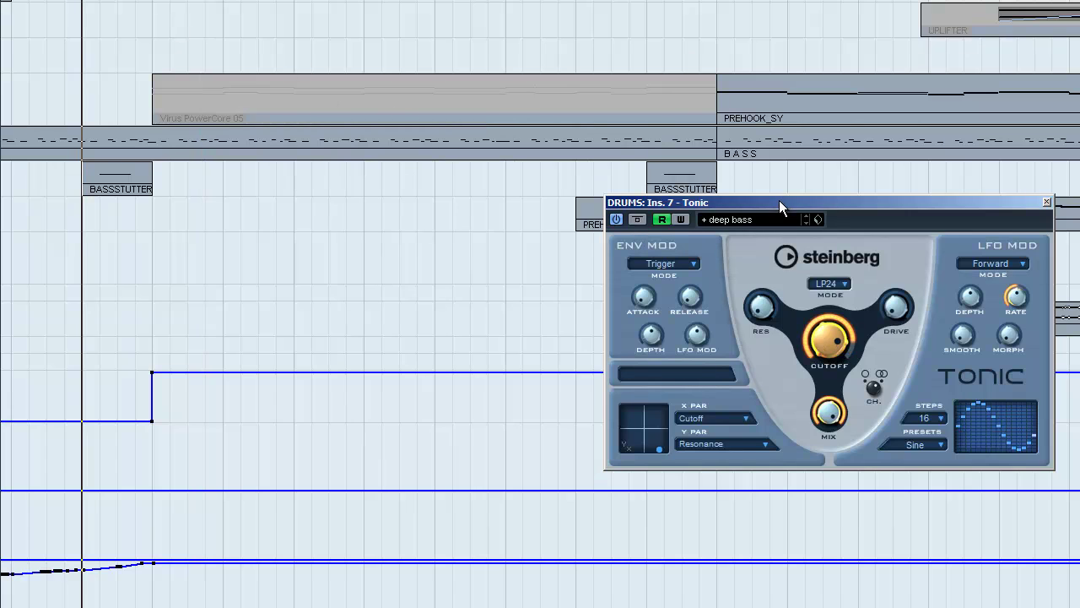
left_click_drag(779, 201, 605, 196)
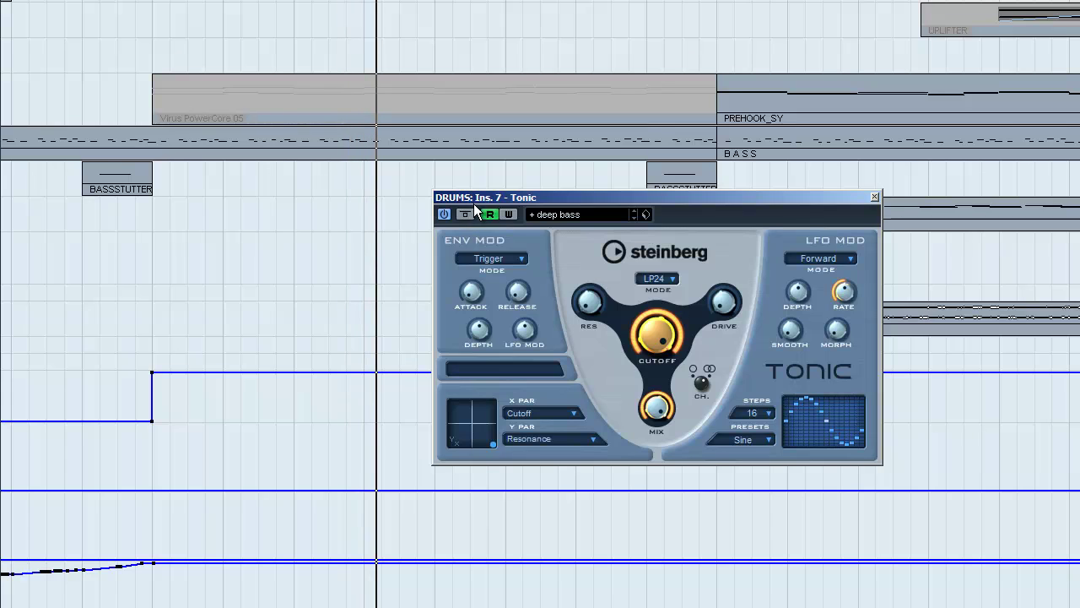
left_click_drag(489, 197, 497, 192)
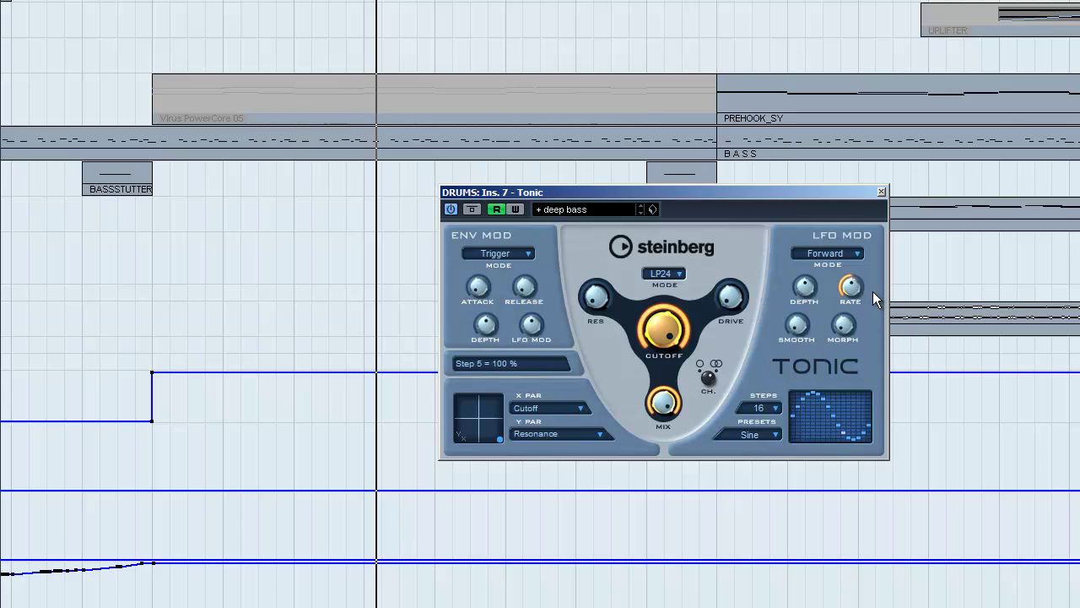
Load the Loop Groovalizer 1 preset in Tonic and set its LFO steps to 1.
left_click_drag(654, 197, 692, 237)
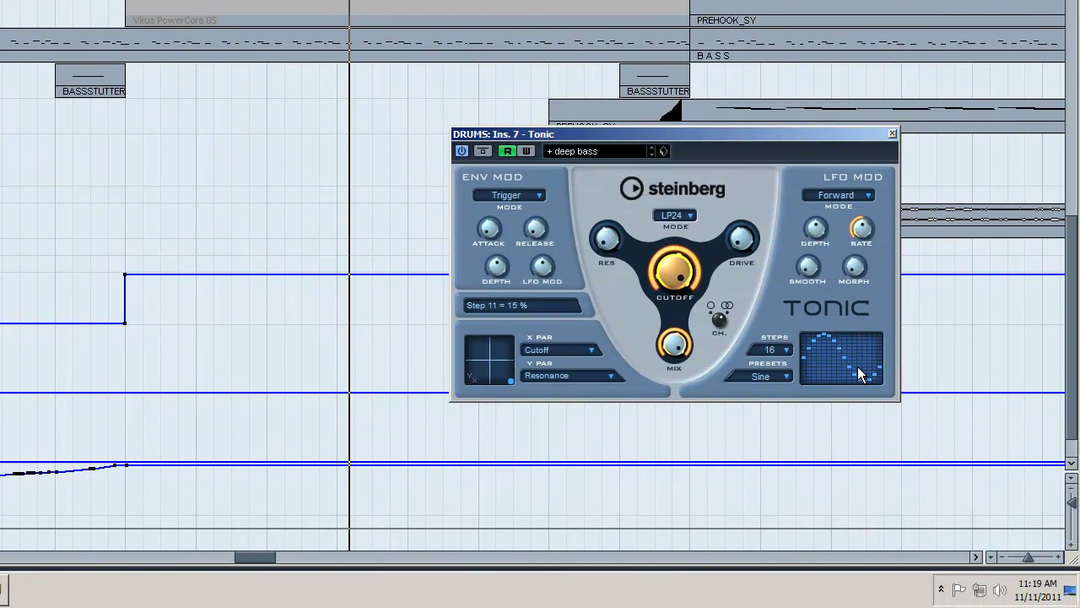
left_click(624, 154)
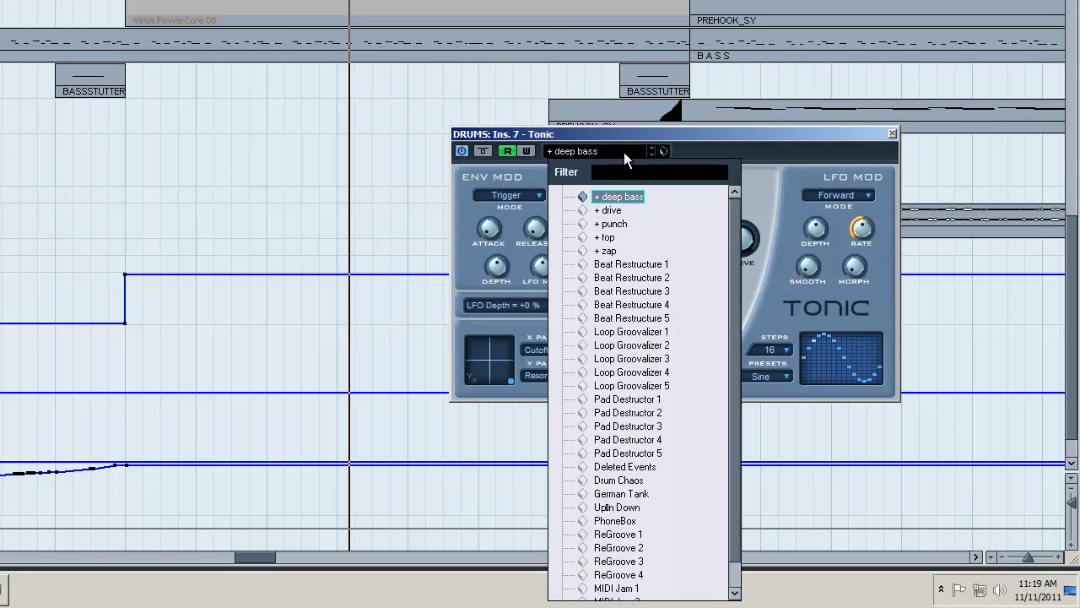
left_click(655, 334)
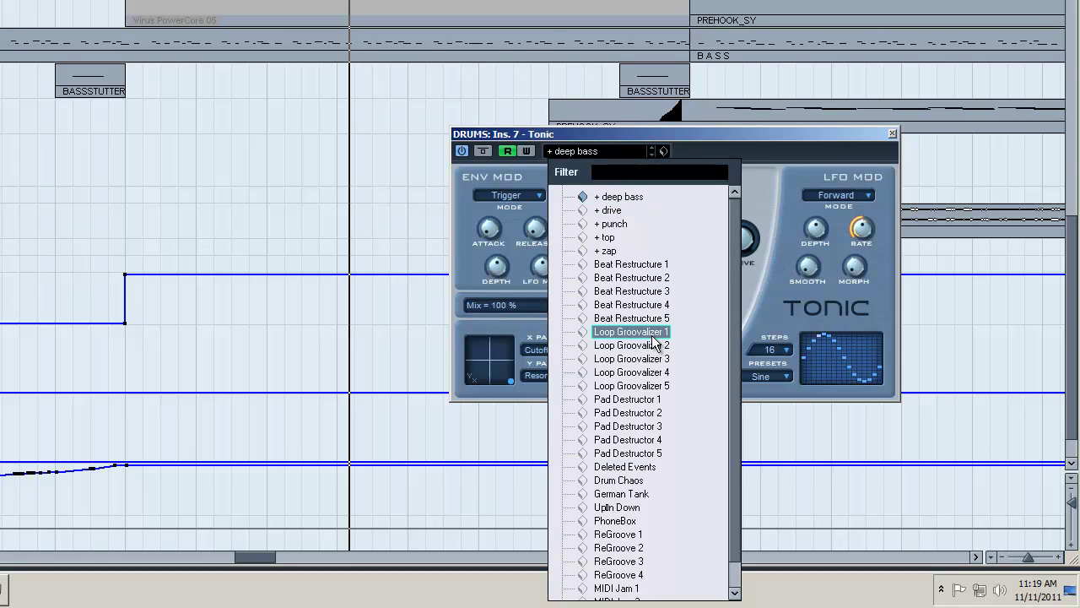
left_click(785, 348)
left_click(785, 353)
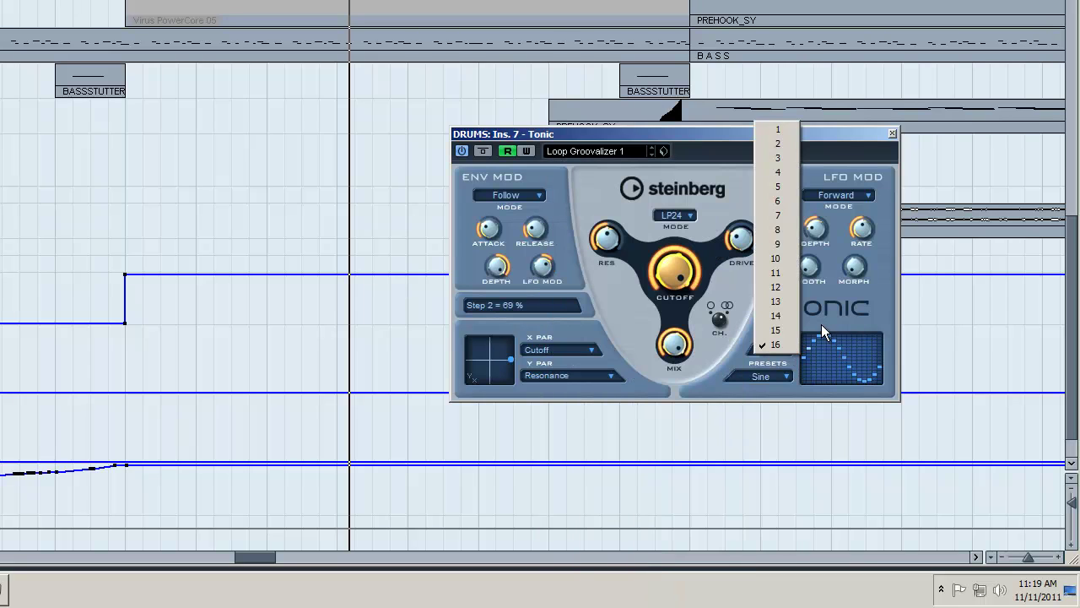
left_click(843, 317)
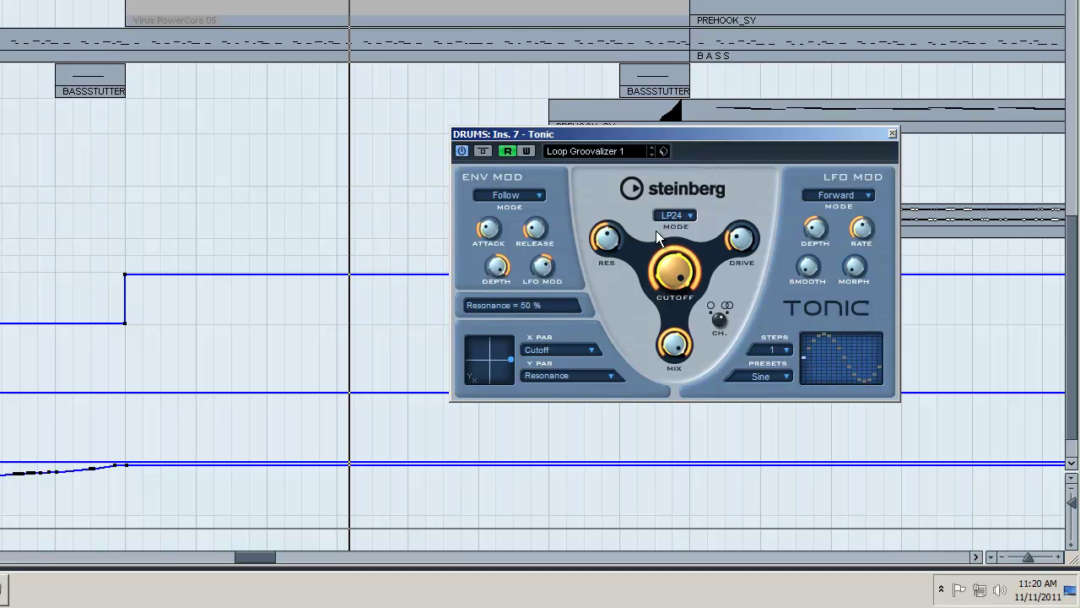
Start playback and audition the following Tonic presets one by one, from Loop Groovalizer 2 up to Pad Destructor 1.
key("space")
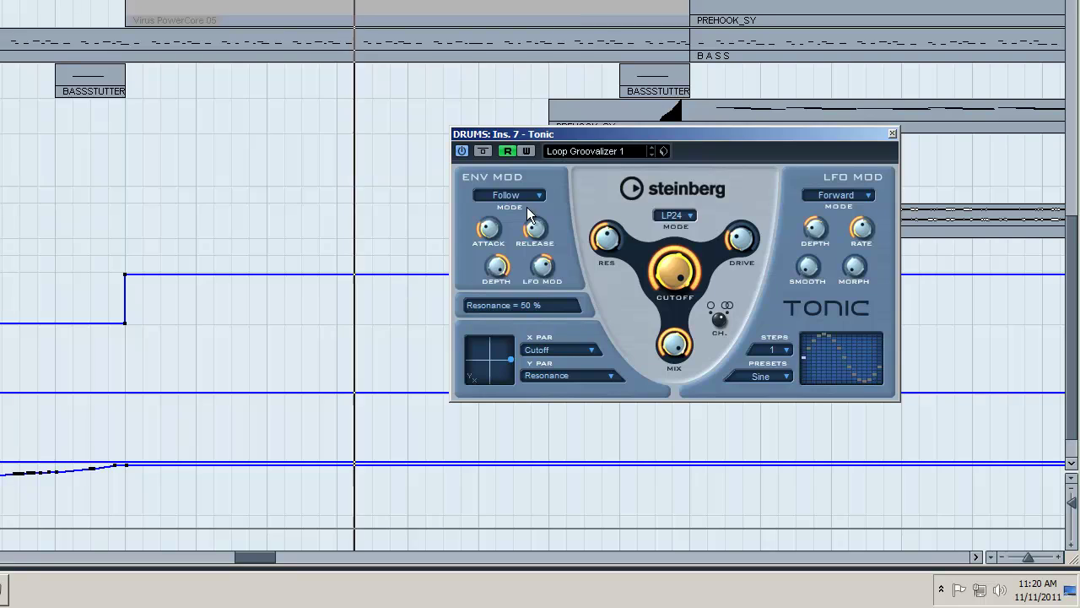
left_click(651, 155)
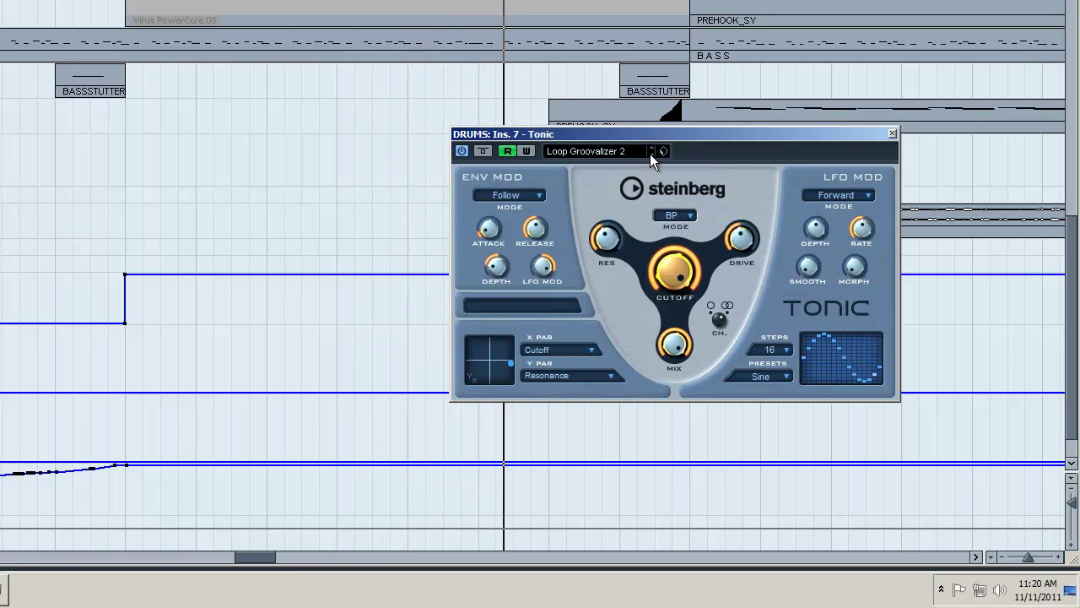
left_click(651, 155)
left_click(651, 155)
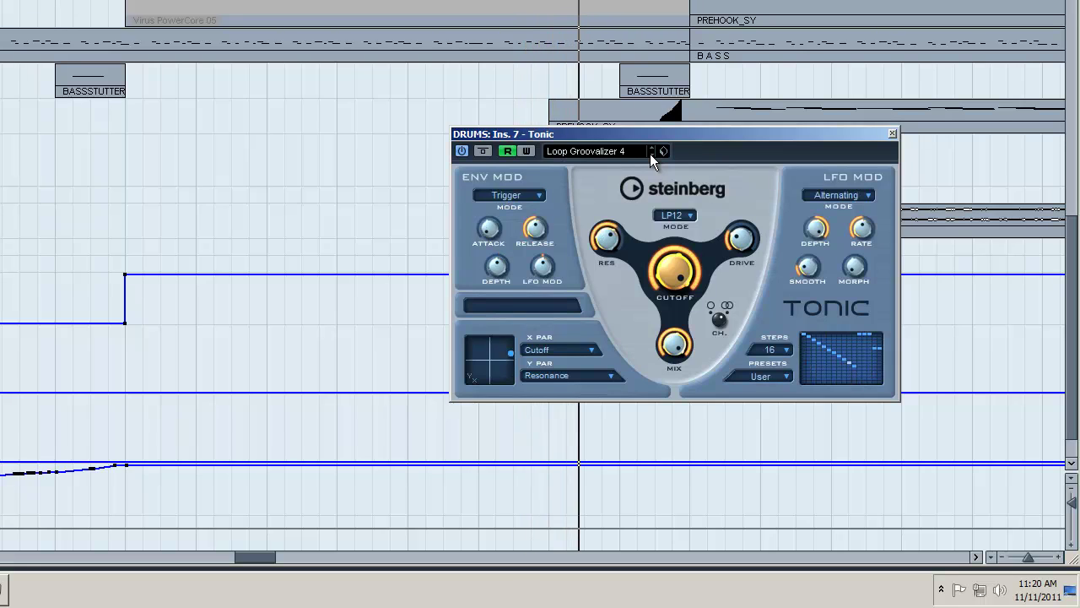
left_click(650, 154)
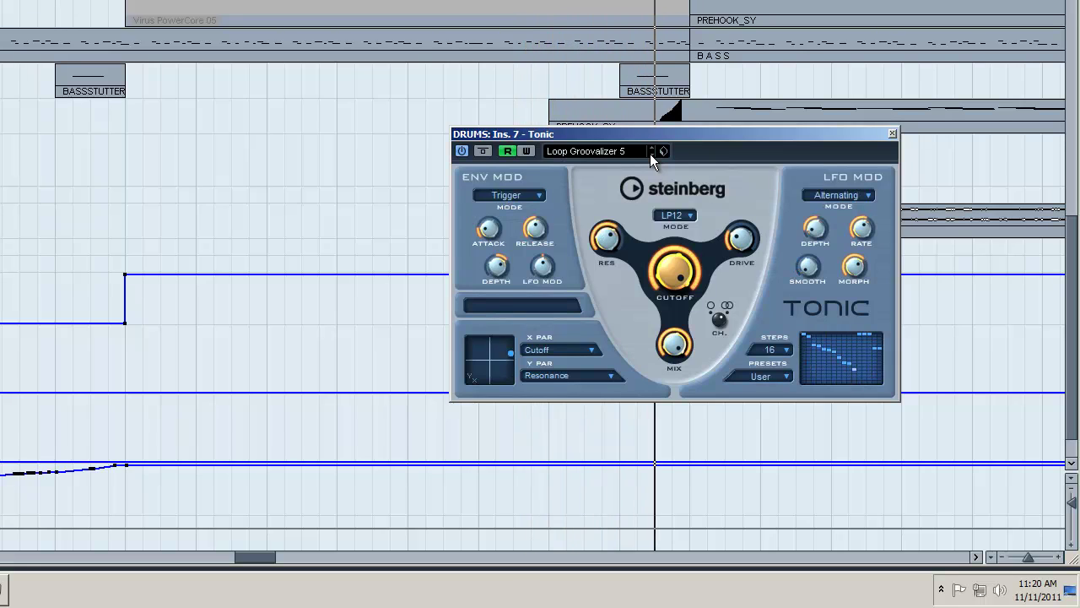
left_click(650, 154)
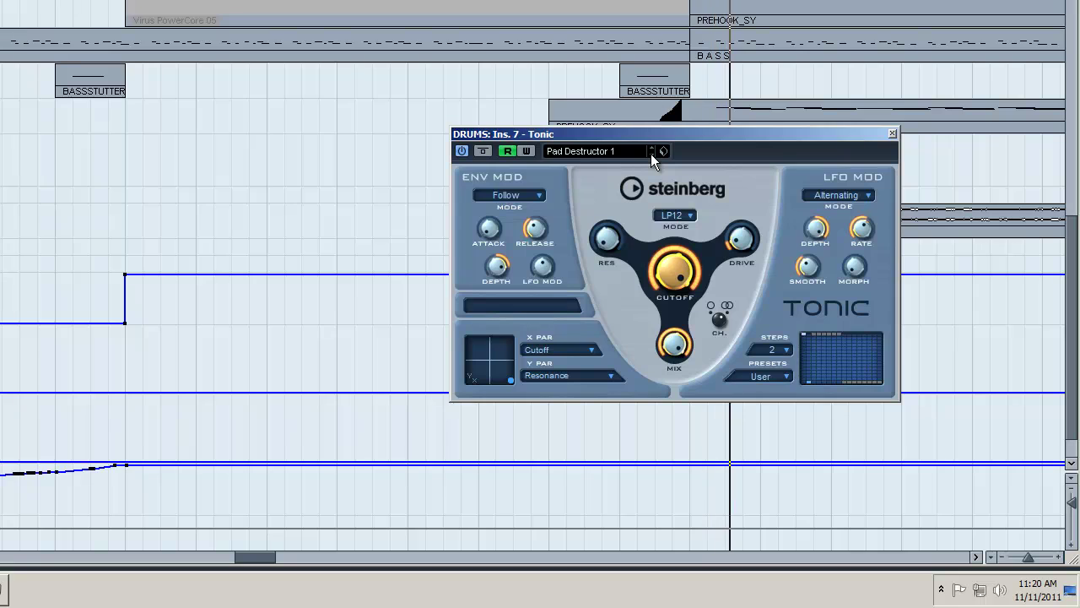
Step back through the Tonic presets to Loop Groovalizer 1 and move the plug-in window slightly.
left_click(652, 151)
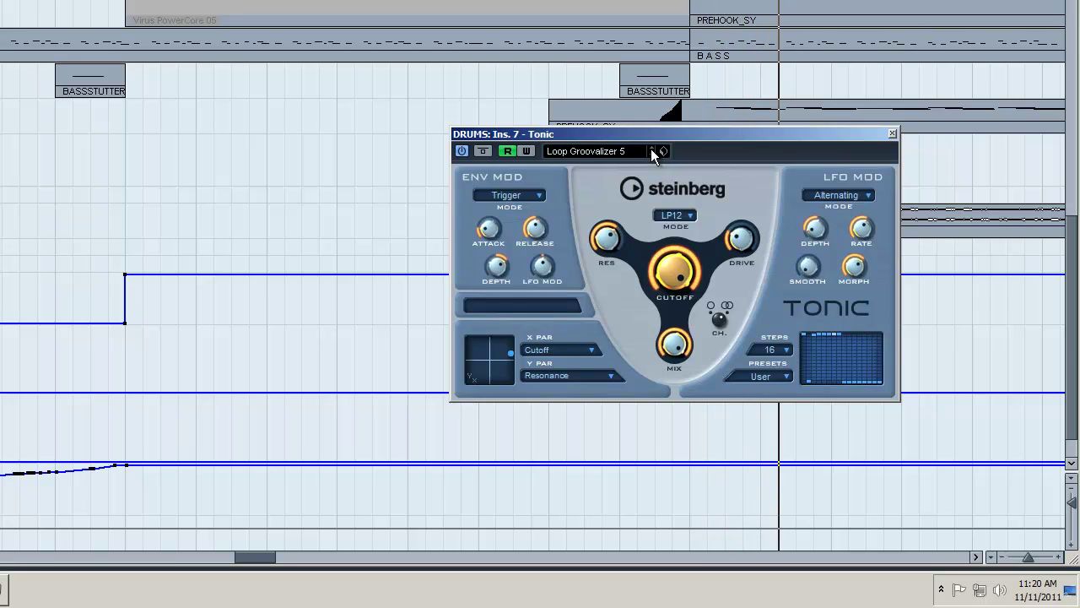
left_click(652, 151)
left_click(651, 152)
left_click(652, 151)
left_click_drag(629, 137, 648, 160)
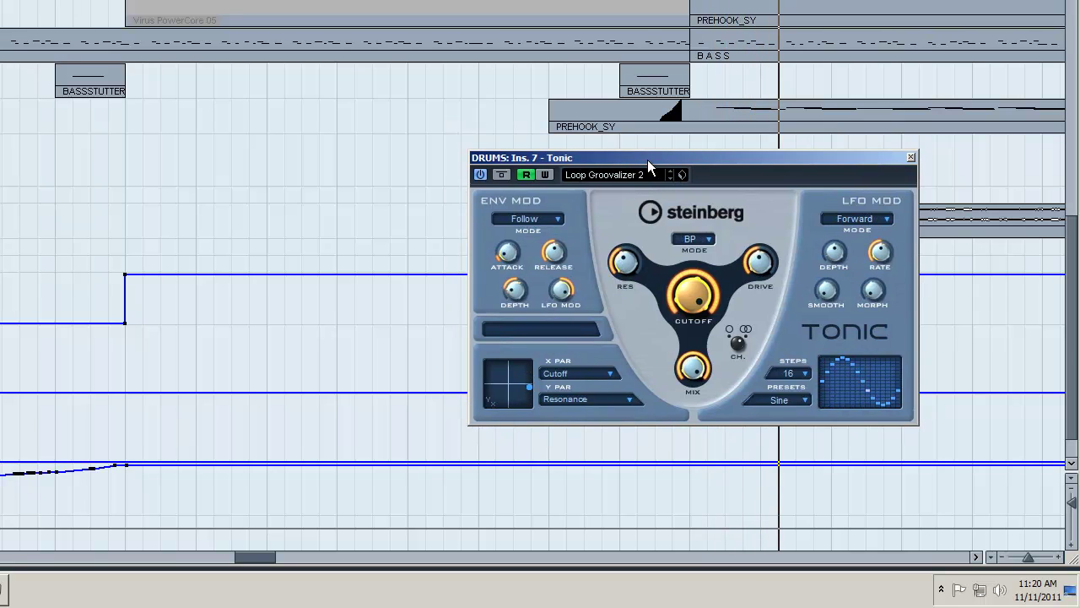
left_click(672, 173)
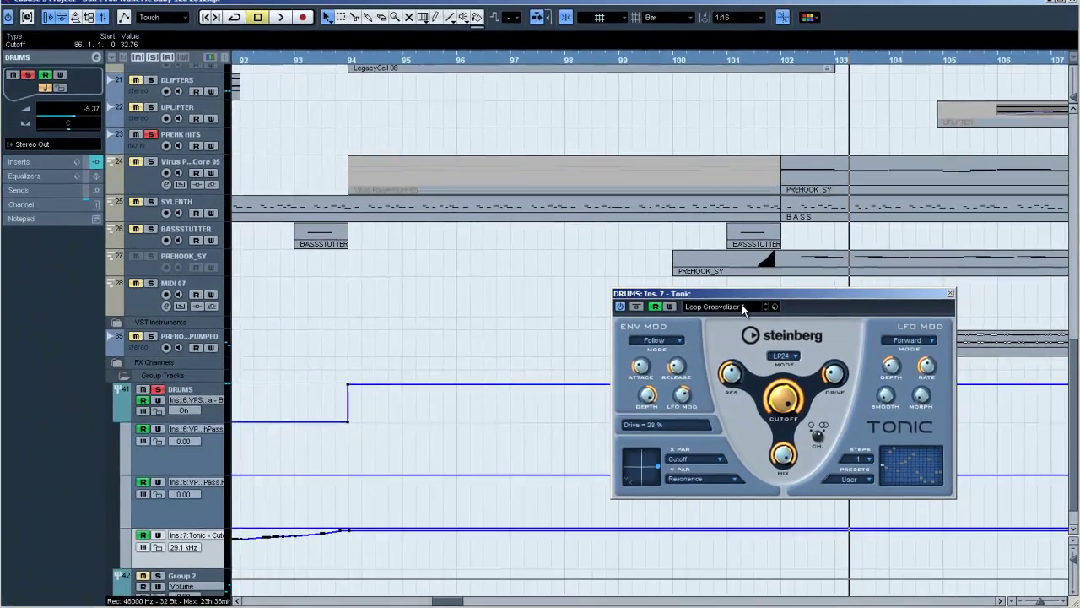
Load the + deep bass preset in Tonic, audition the drum sweep with it from bar 85 and close the plug-in window.
left_click(667, 173)
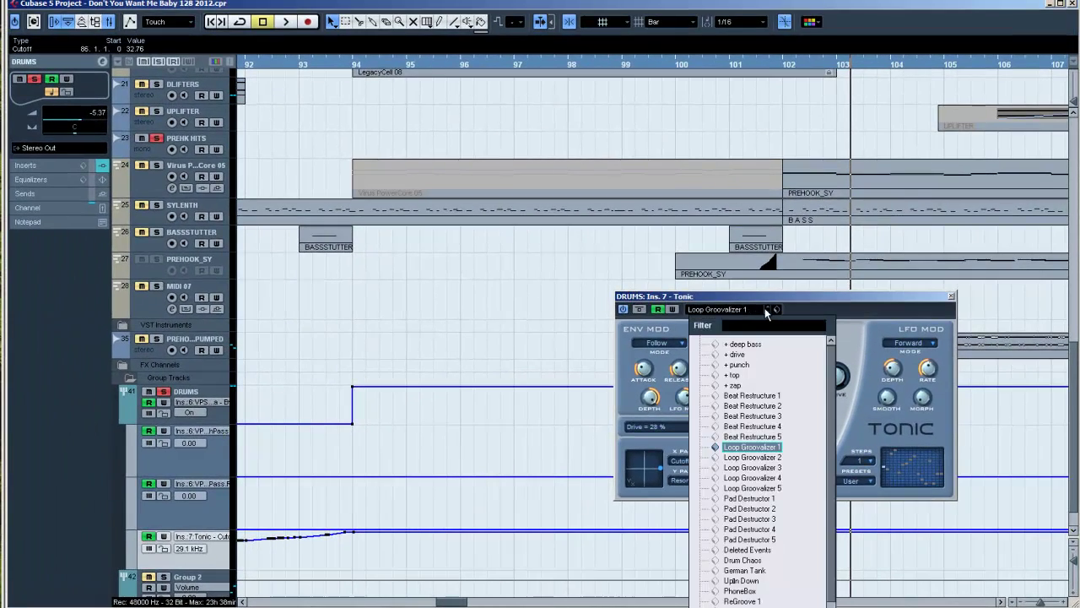
left_click(742, 344)
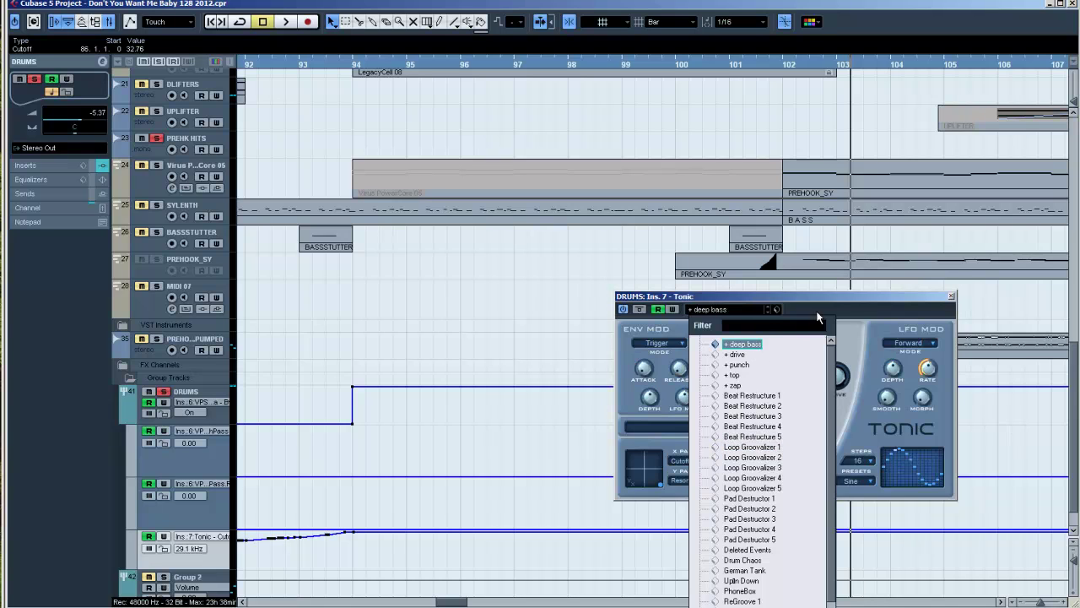
key("space")
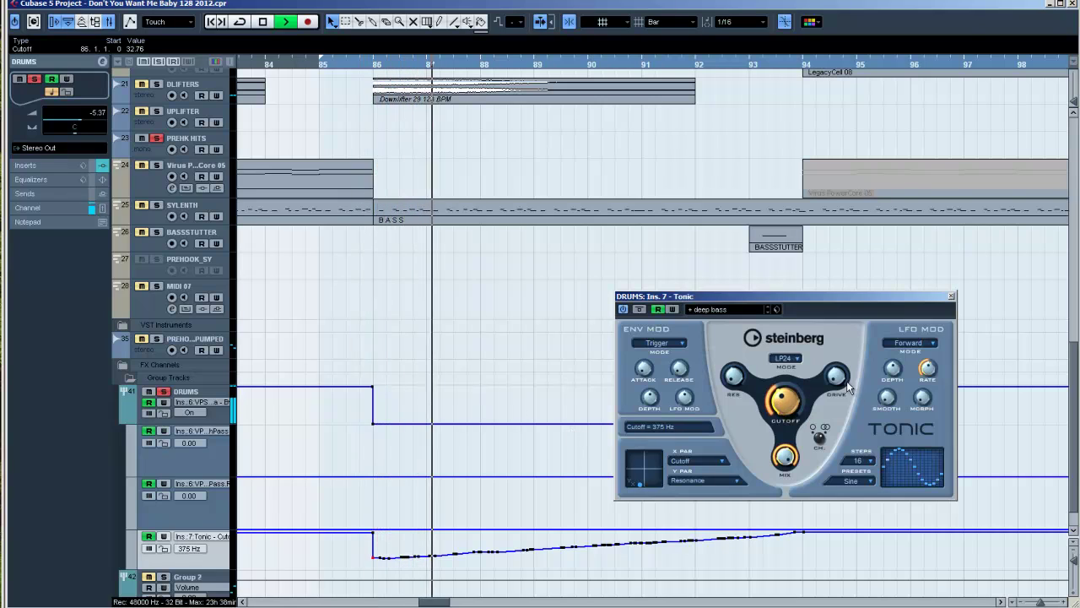
key("space")
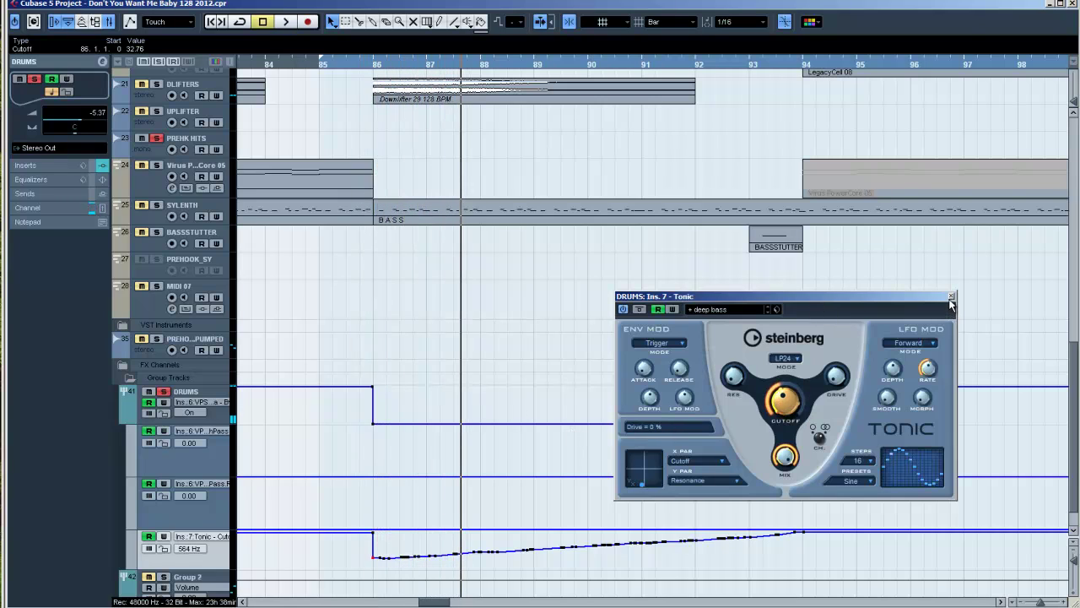
left_click(951, 296)
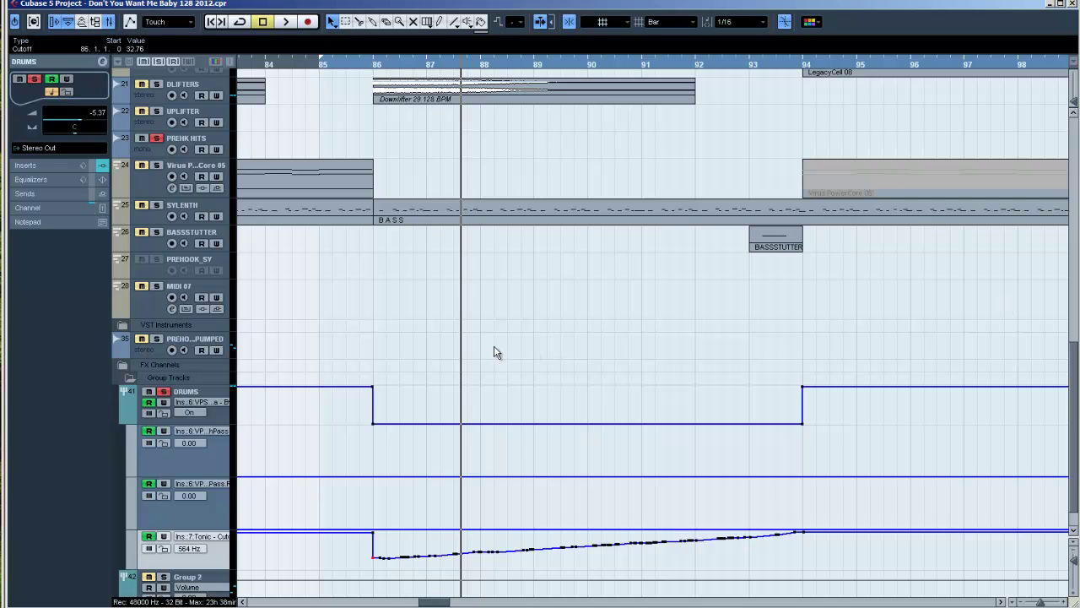
Select the events starting at bar 86 on the KICK, SNARE, TOP 1 and RIDE UP tracks one after another to review the drums.
scroll(424, 301, "up", 10)
left_click(402, 292)
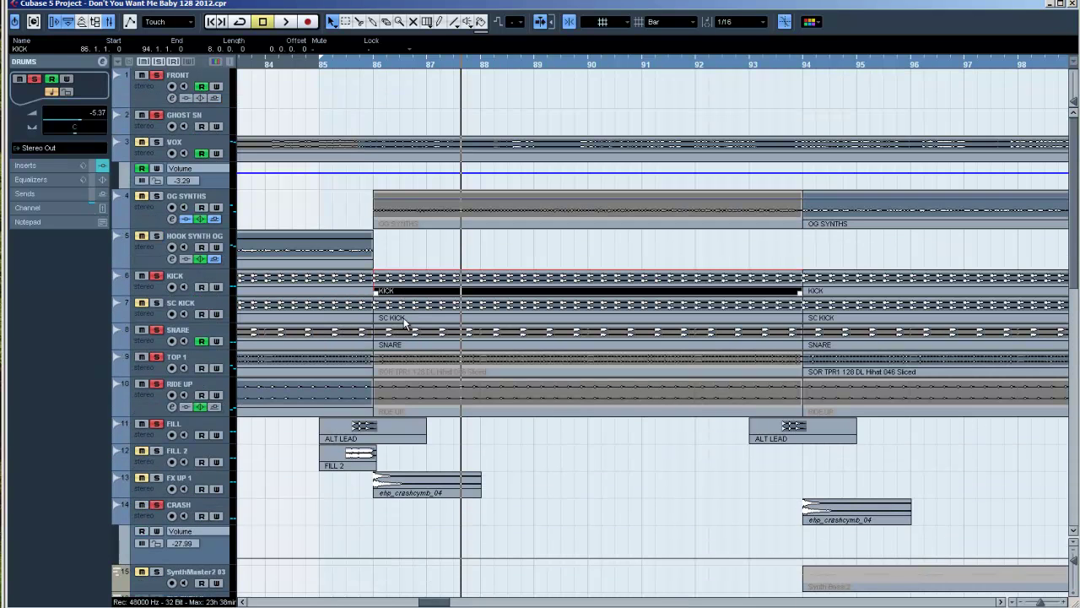
left_click(416, 349)
left_click(423, 364)
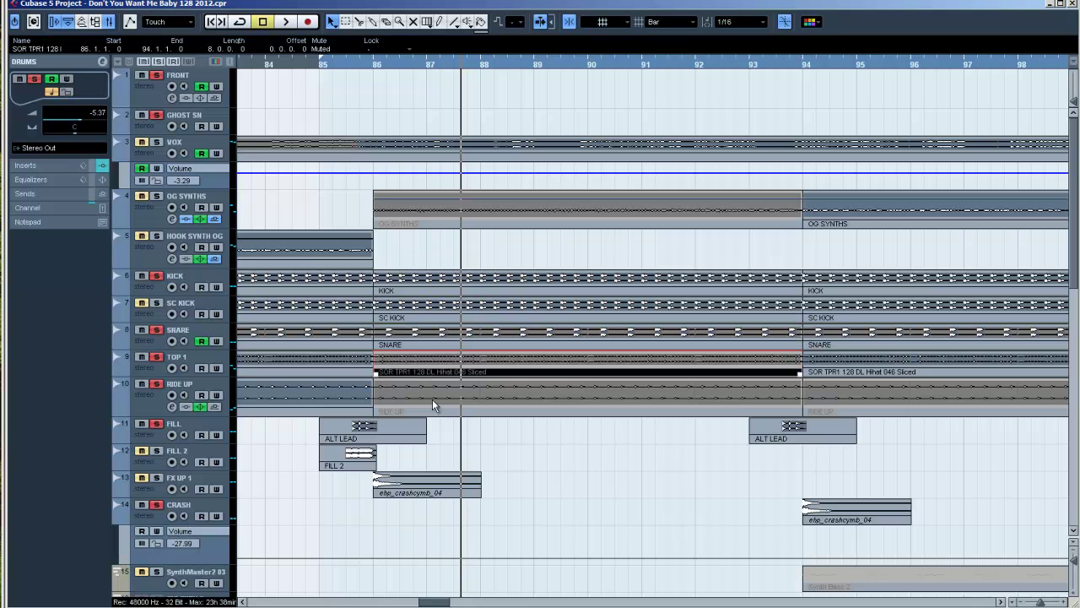
left_click(433, 405)
Show a wider stretch of the arrangement and select the DRUMS bypass automation points at bars 86 and 94.
scroll(345, 336, "down", 5)
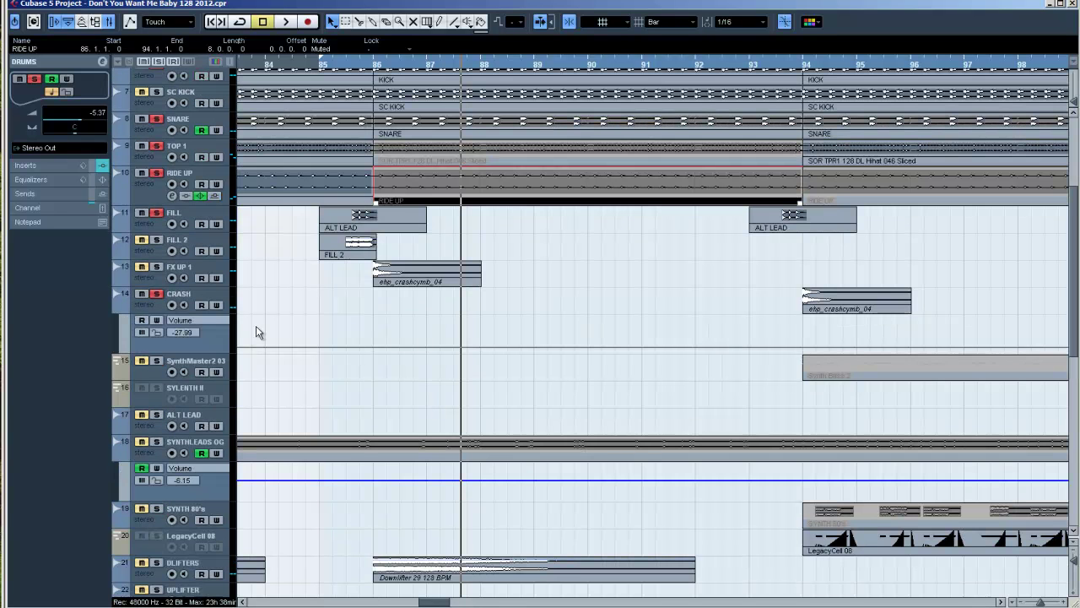
left_click_drag(1041, 603, 1034, 603)
scroll(434, 389, "down", 8)
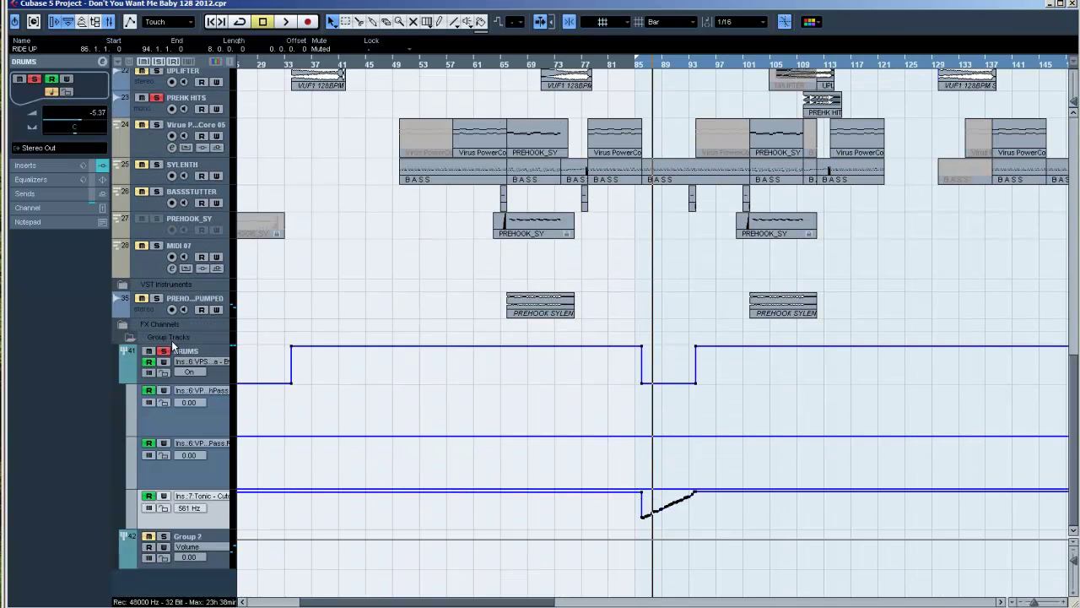
left_click(212, 347)
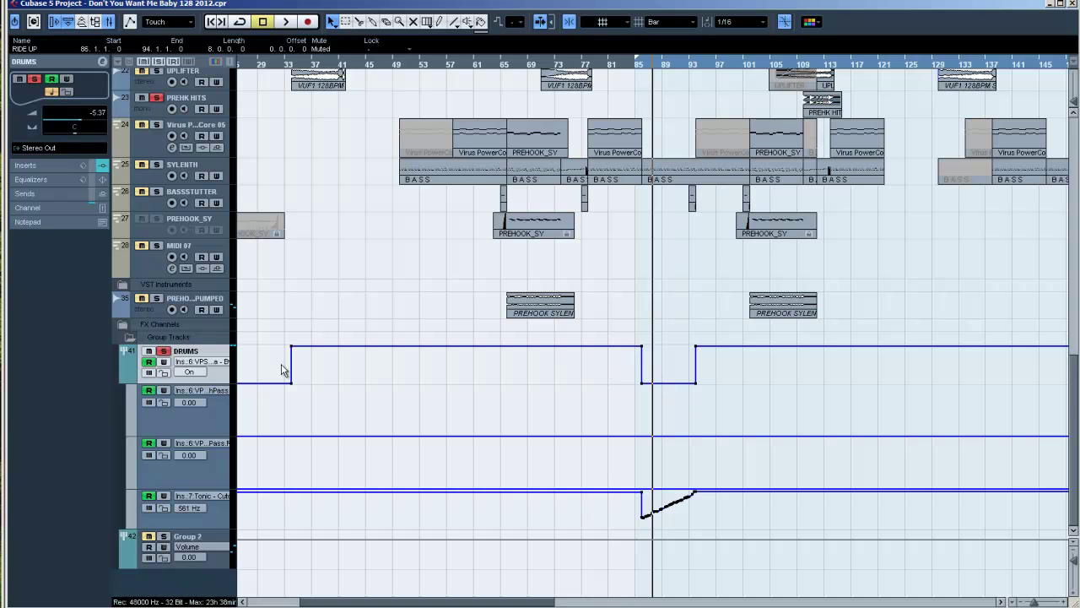
left_click_drag(601, 363, 684, 397)
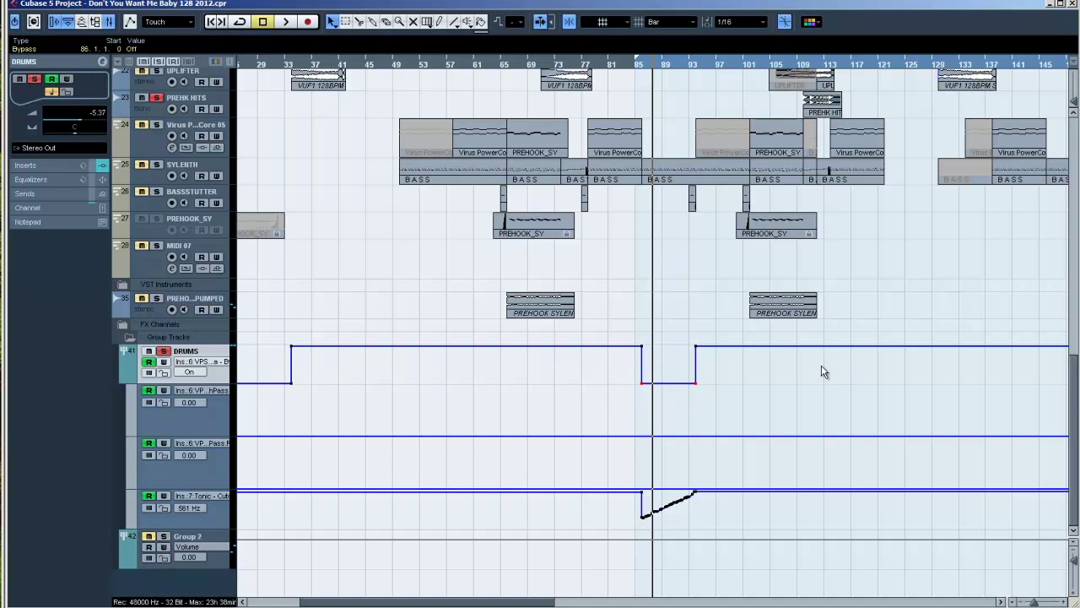
Play the full mix from bar 85 with the Tonic window open to hear the drum filter sweep in context.
scroll(823, 372, "up", 10)
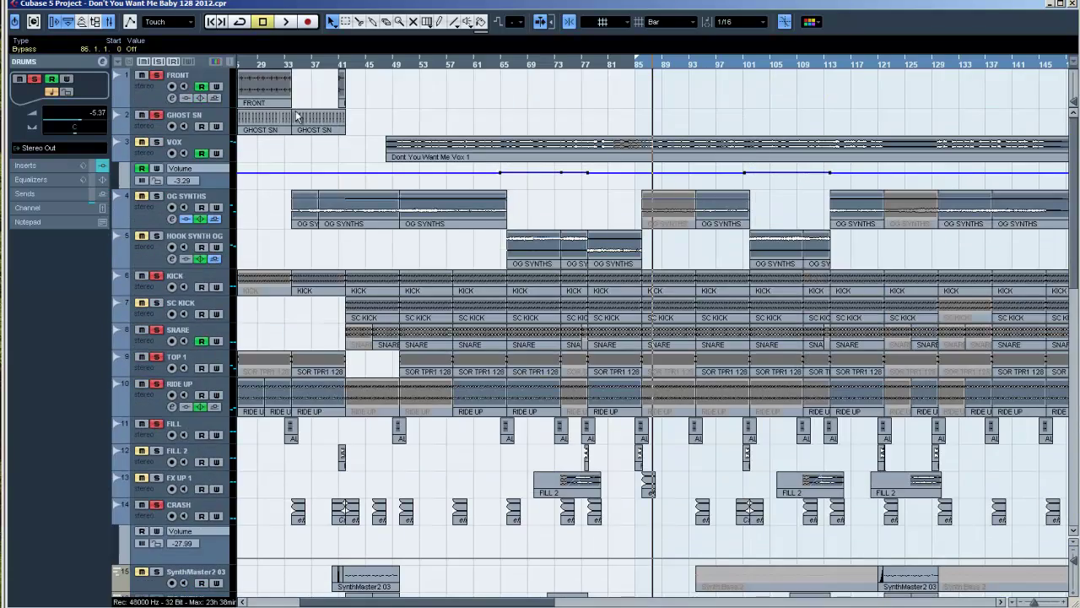
scroll(297, 117, "down", 10)
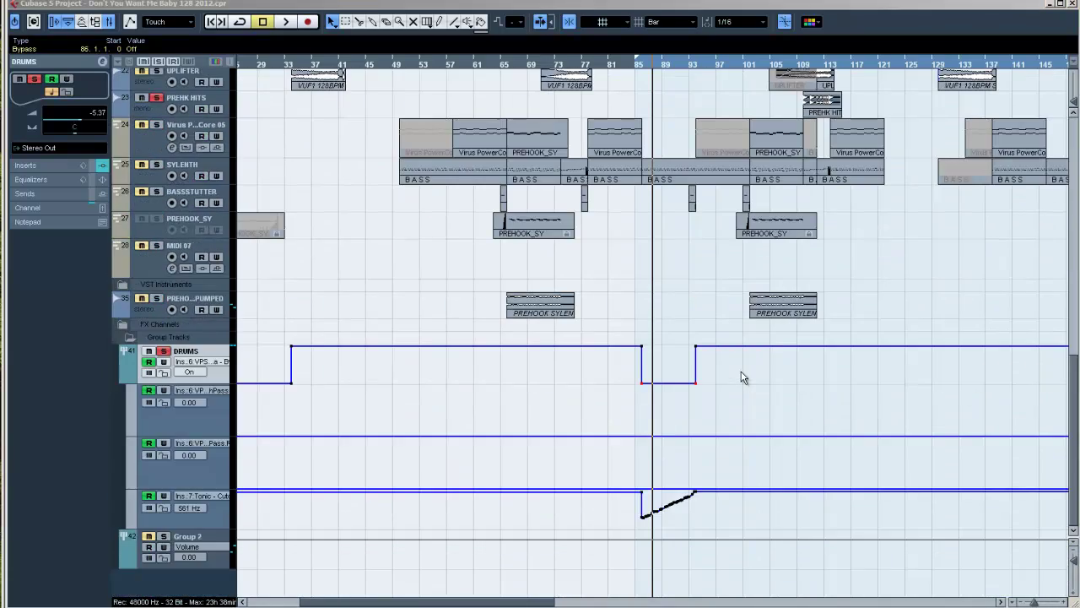
scroll(742, 376, "up", 10)
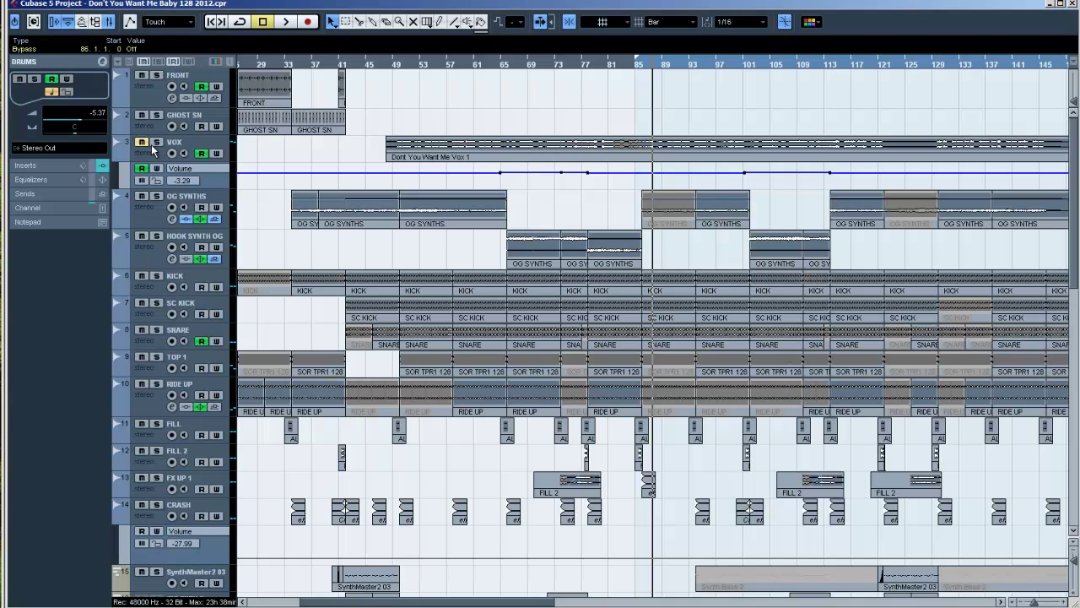
left_click(640, 140)
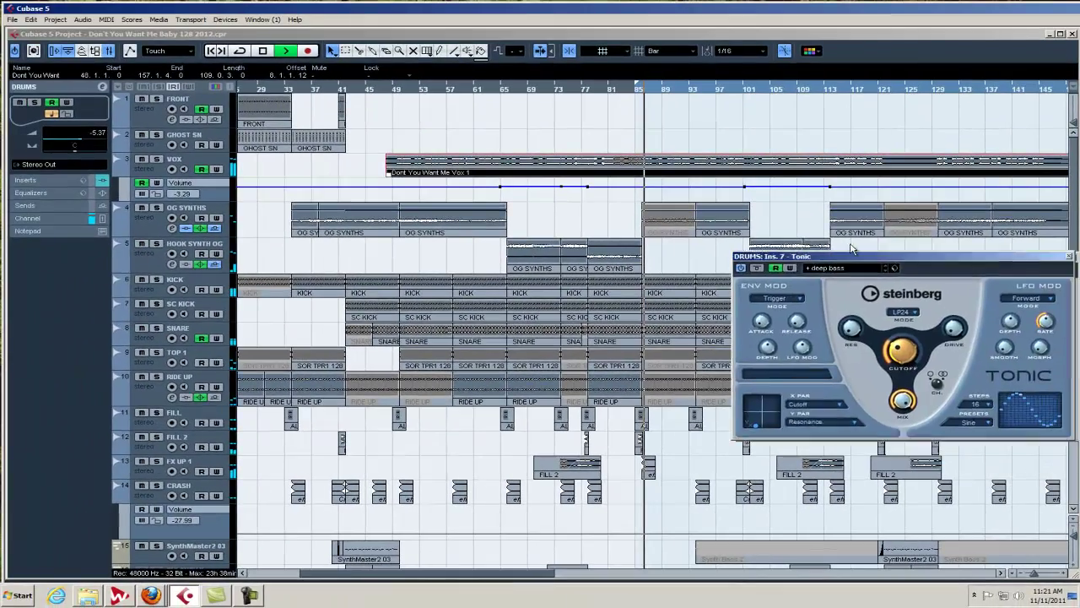
left_click_drag(891, 223, 824, 201)
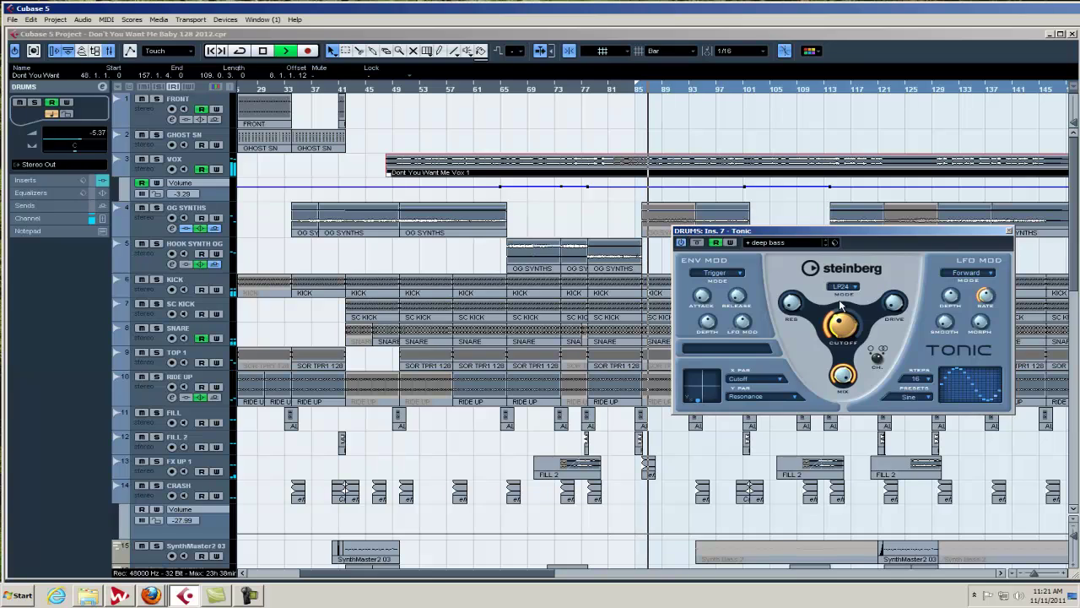
left_click_drag(845, 323, 859, 329)
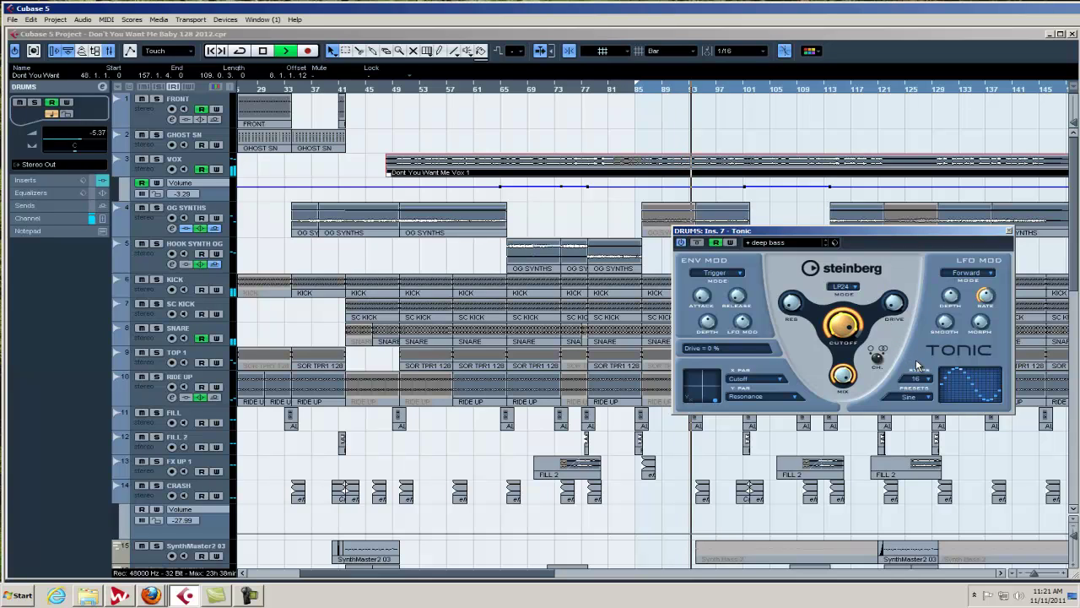
key("space")
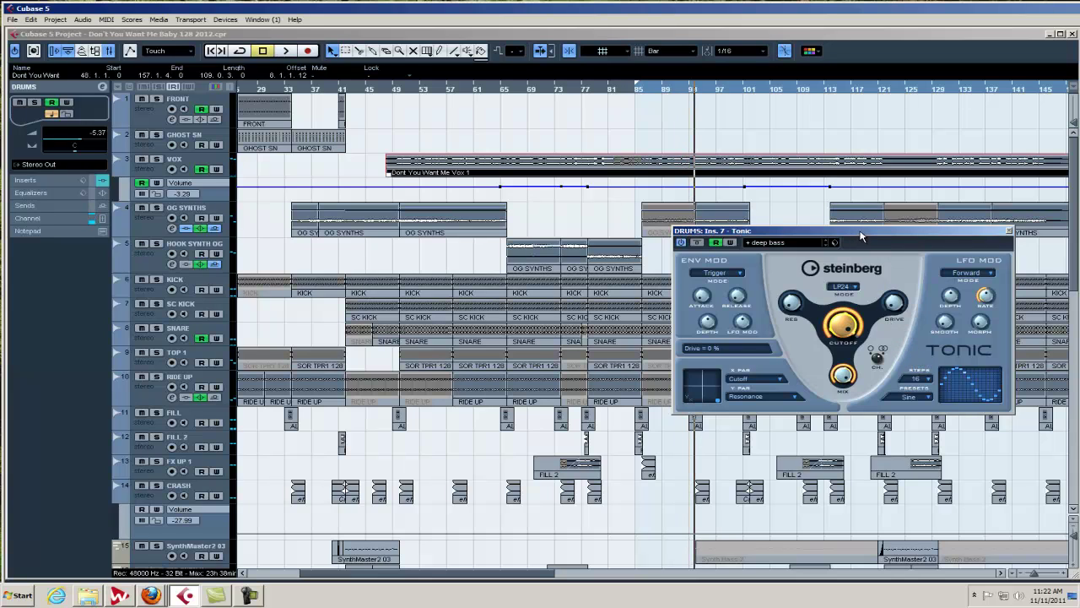
left_click_drag(909, 238, 858, 308)
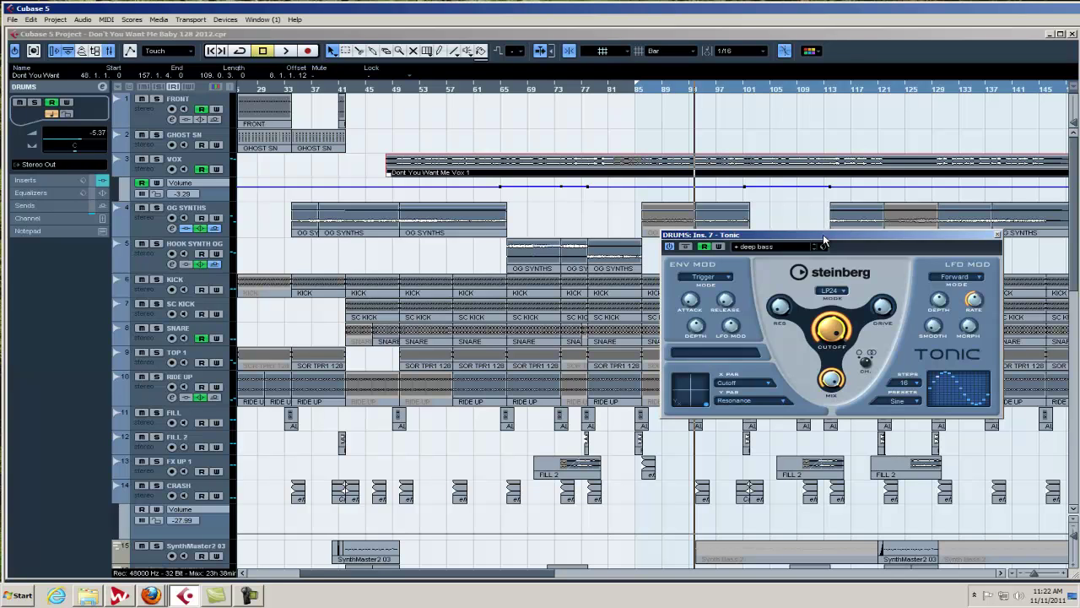
left_click_drag(824, 239, 871, 214)
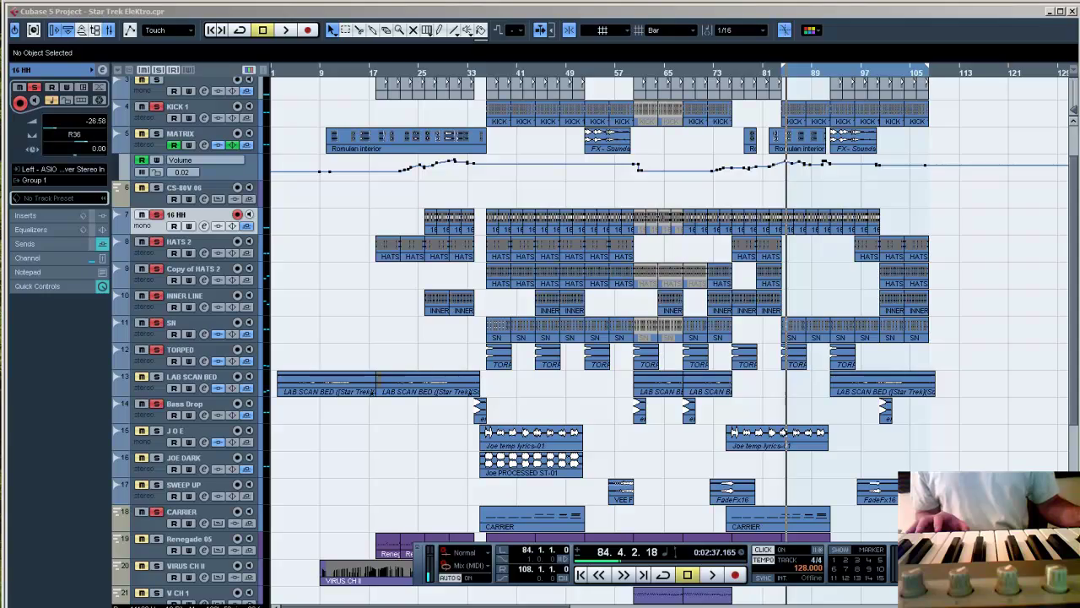
In the Star Trek EleKtro project, load the Tonic filter into insert slot 4 of the Group 1 channel.
mouse_move(719, 117)
left_mouse_down()
mouse_move(766, 150)
mouse_move(720, 121)
left_mouse_up()
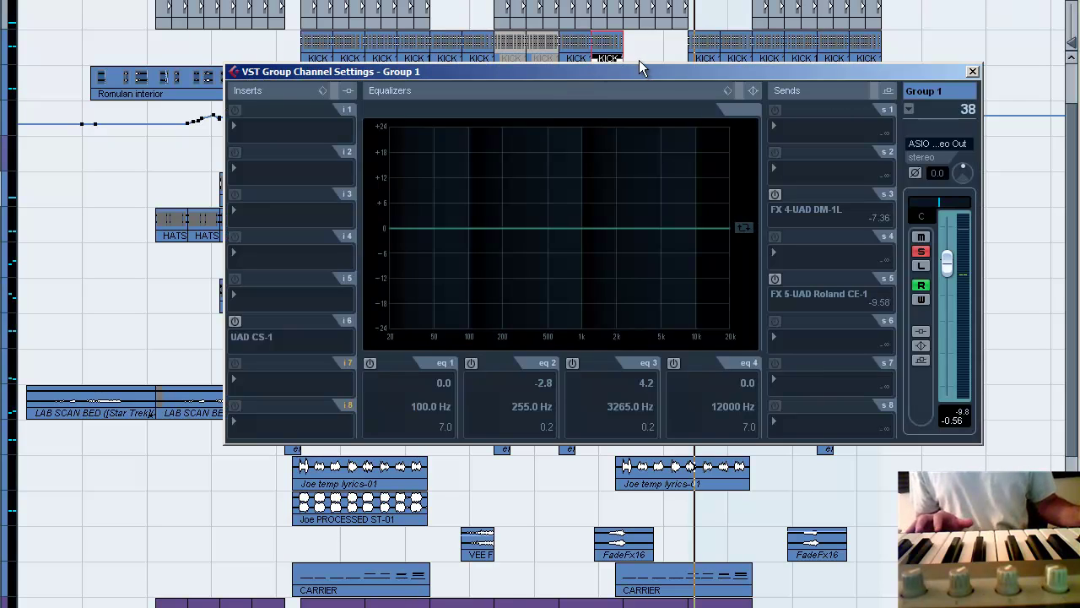
left_click_drag(638, 71, 705, 180)
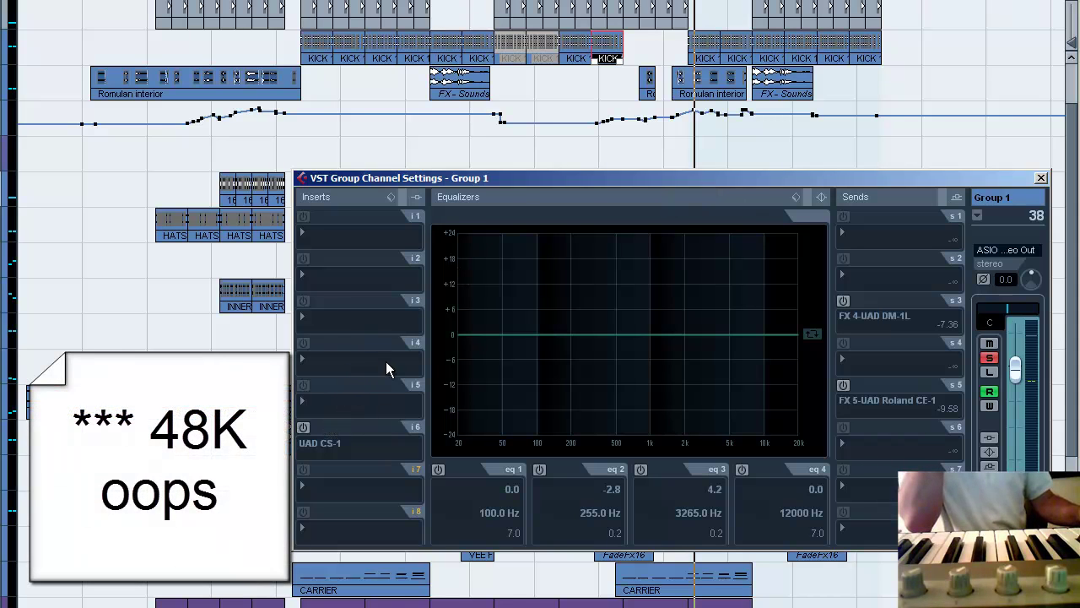
left_click(344, 358)
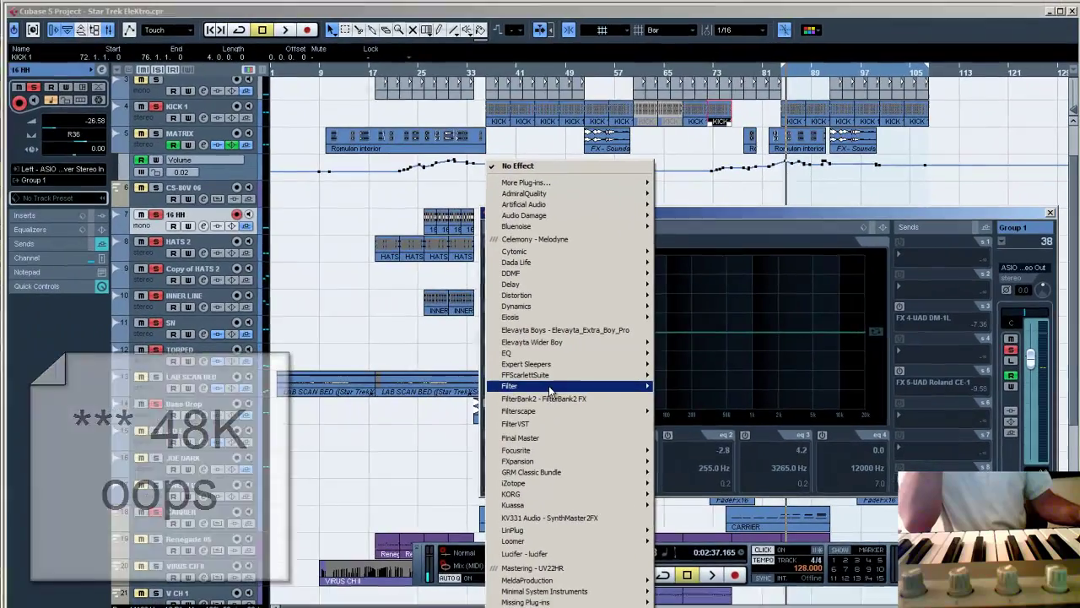
mouse_move(544, 396)
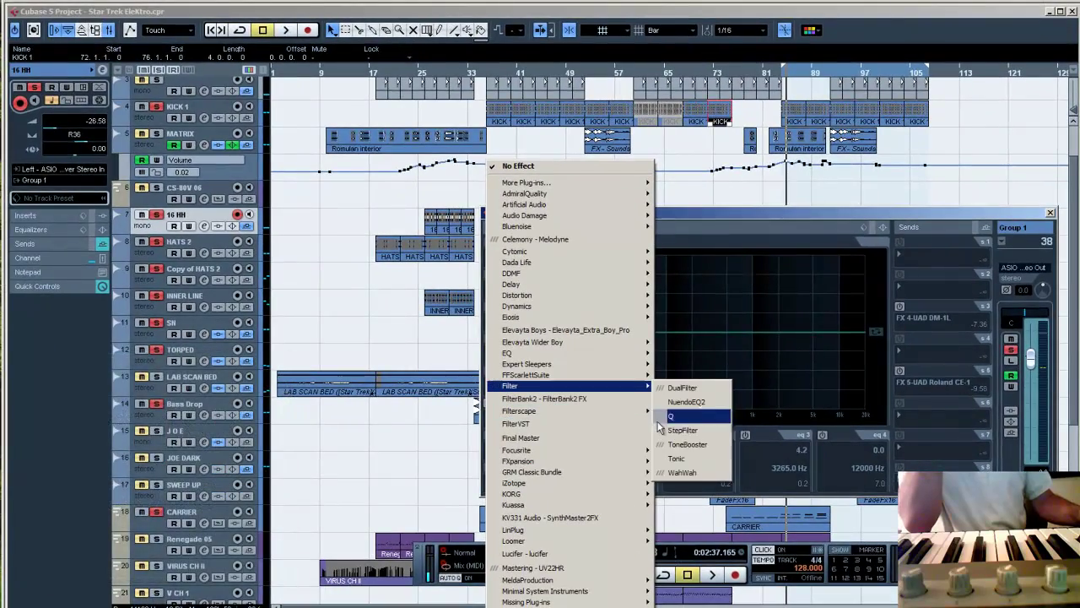
left_click(681, 457)
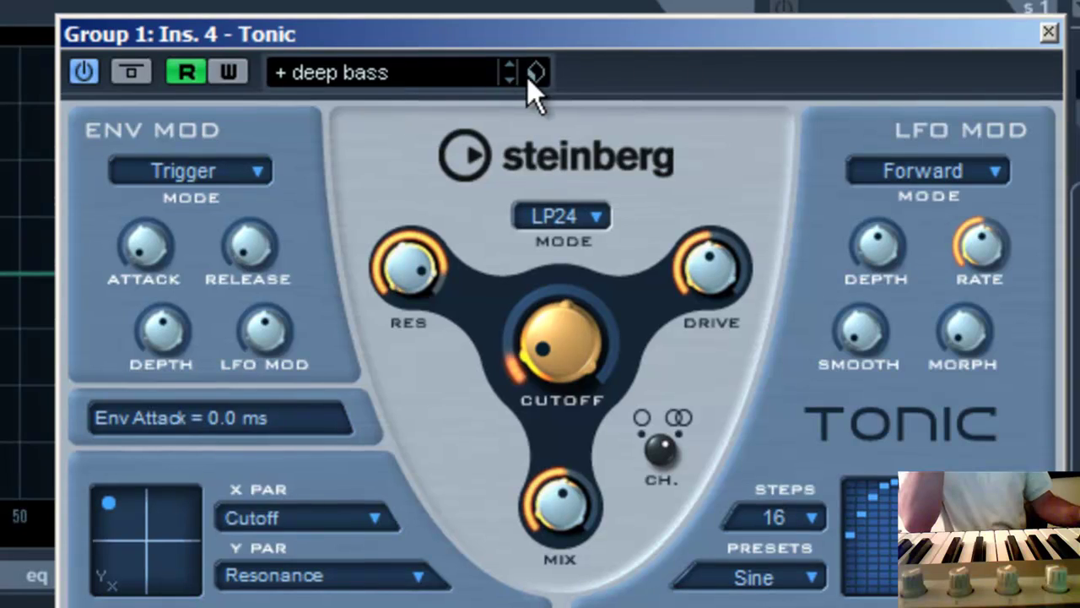
Turn Tonic's resonance and drive fully down and open its cutoff almost to maximum.
left_click_drag(406, 282, 468, 539)
left_click_drag(545, 359, 553, 270)
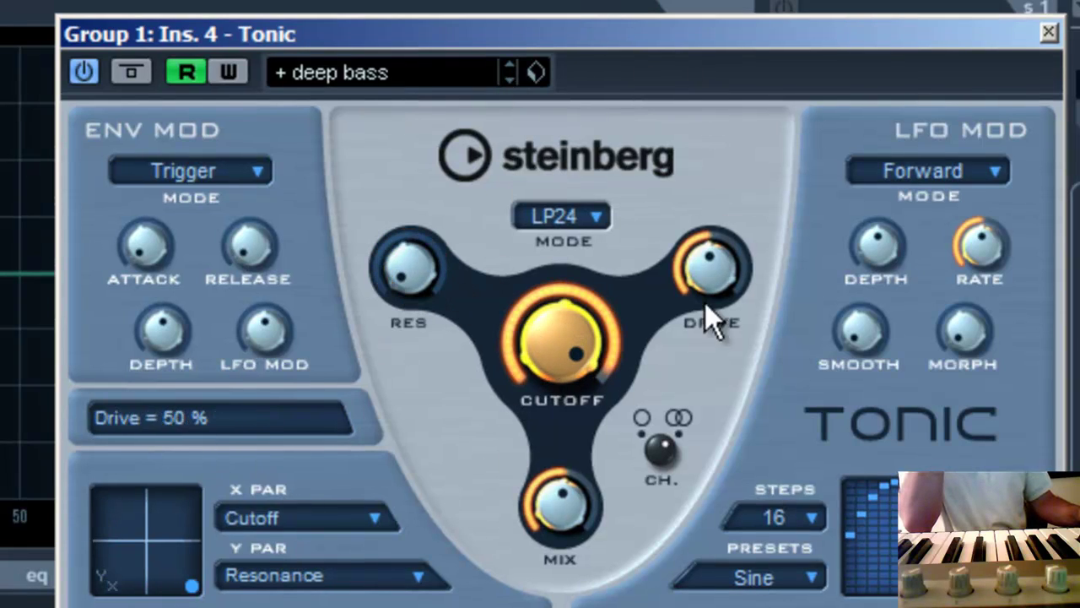
left_click_drag(709, 270, 709, 338)
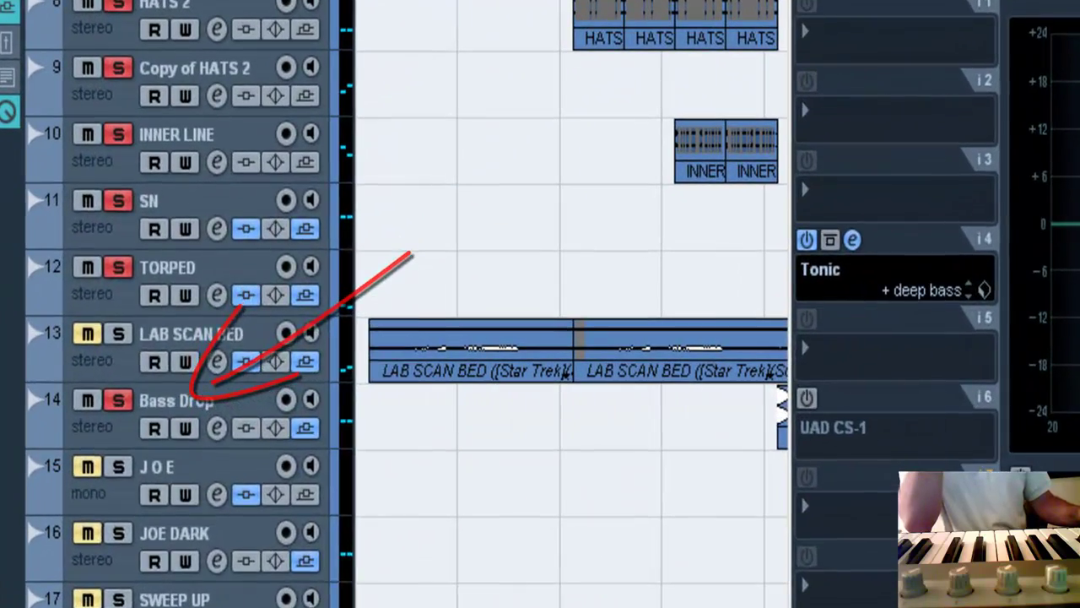
Add one MIDI track below the SWEEP UP track.
right_click(143, 307)
mouse_move(177, 199)
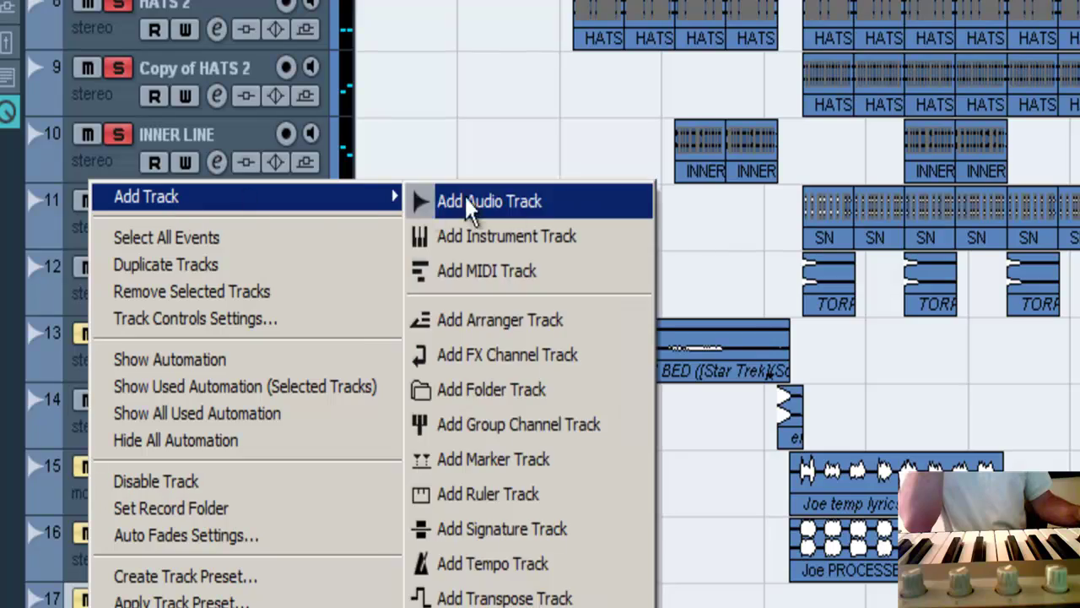
left_click(553, 295)
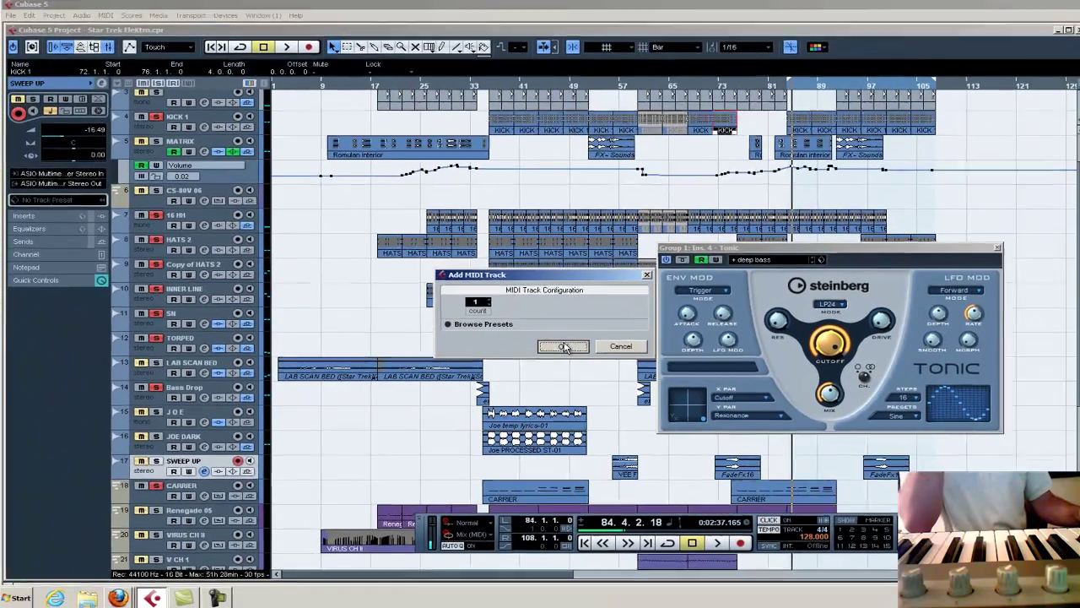
left_click(560, 346)
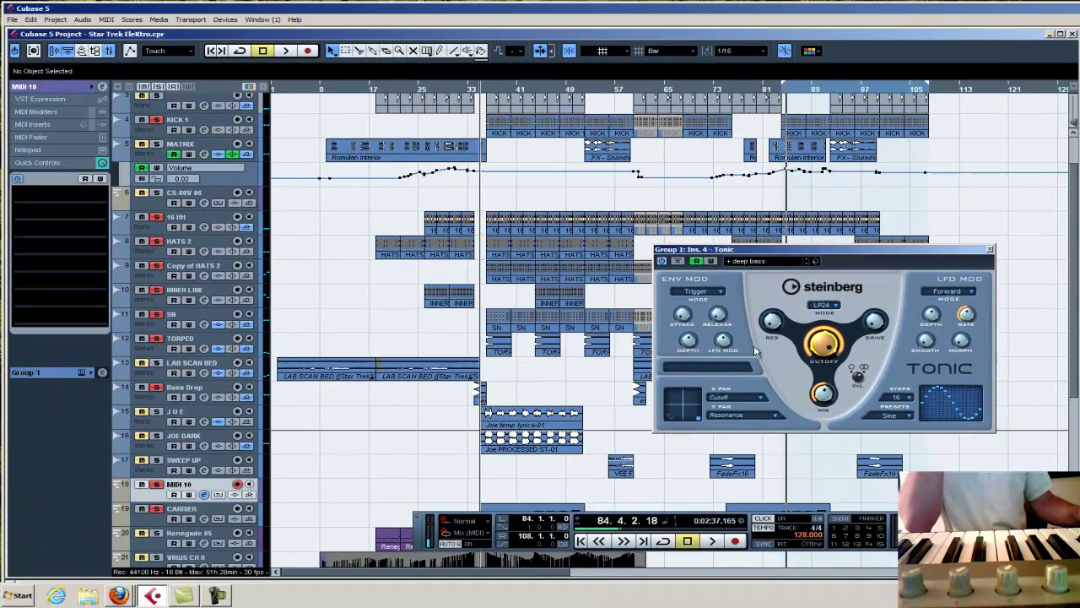
Route the new MIDI track to Group 1's Tonic insert on channel 1 and rename the track DRUM FILTER.
left_click(49, 86)
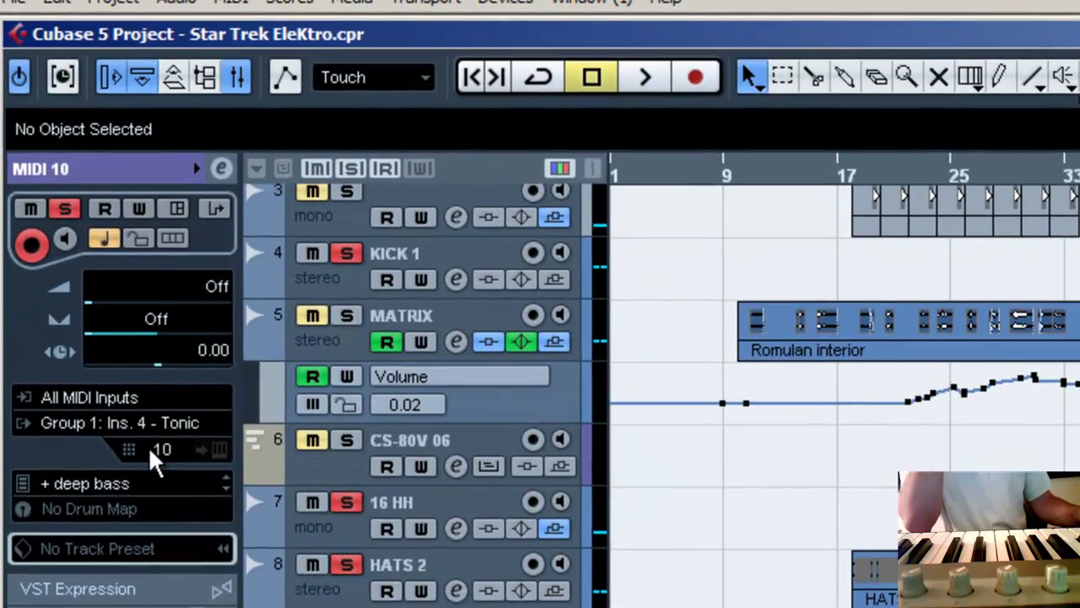
left_click(71, 194)
left_click(181, 501)
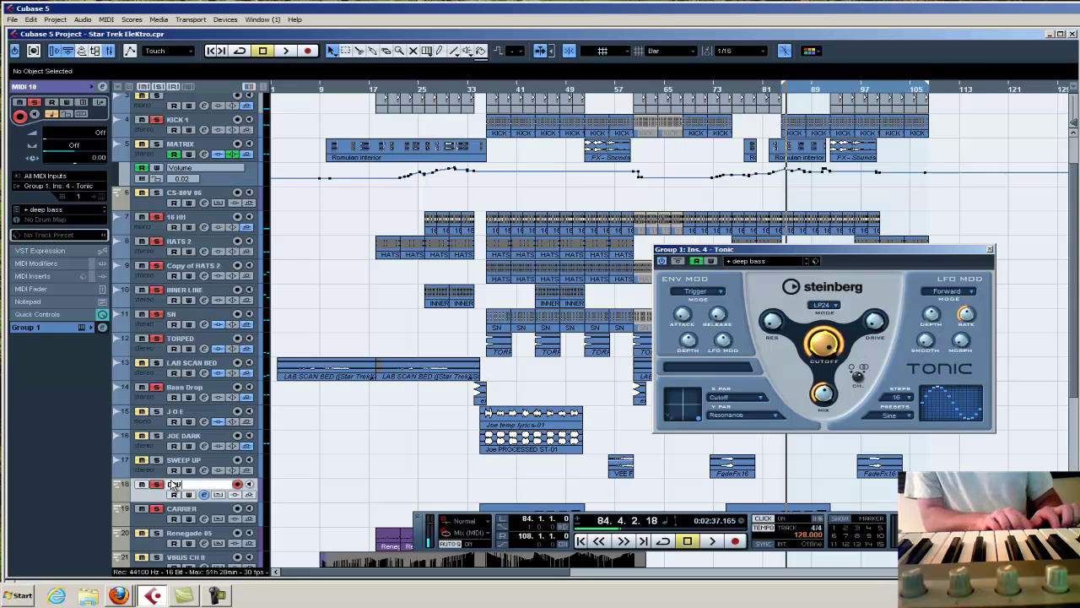
key("Return")
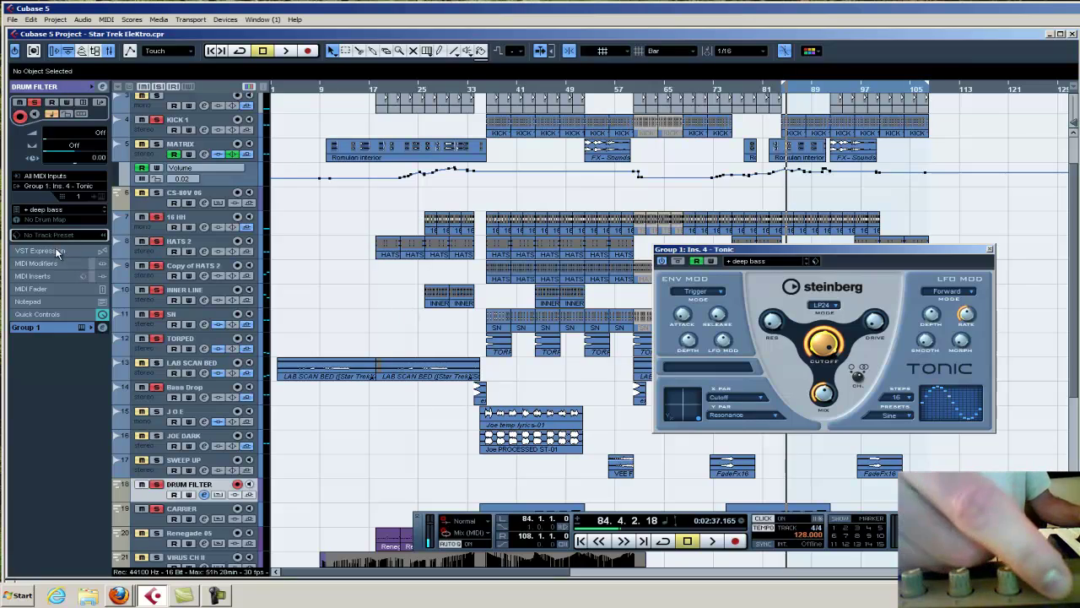
Assign Tonic's Resonance to the first Quick Control slot of the DRUM FILTER track and try out its slider.
left_click(51, 314)
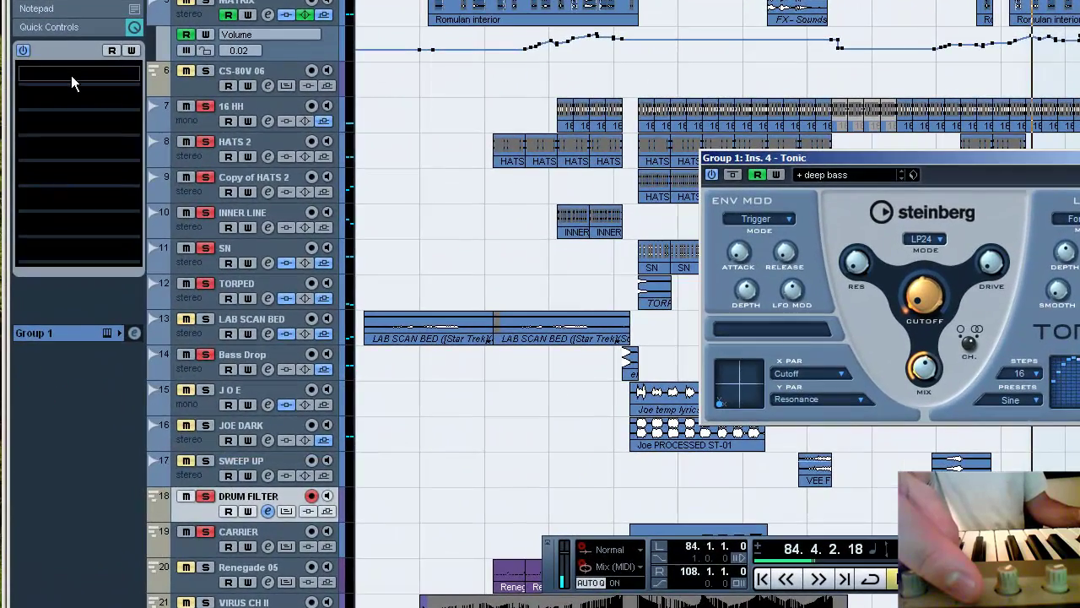
left_click(71, 75)
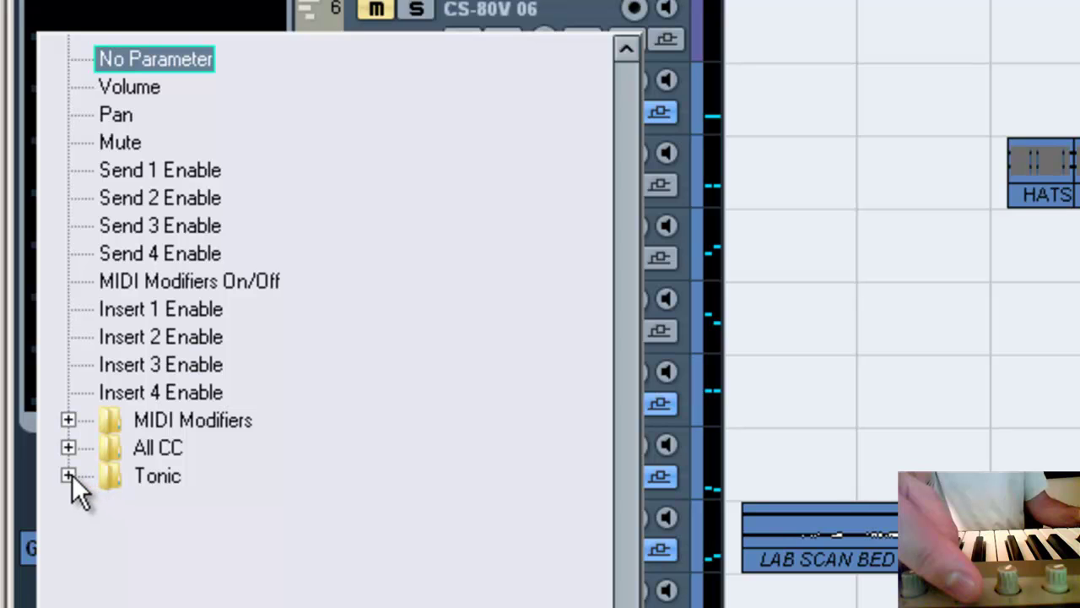
left_click(68, 475)
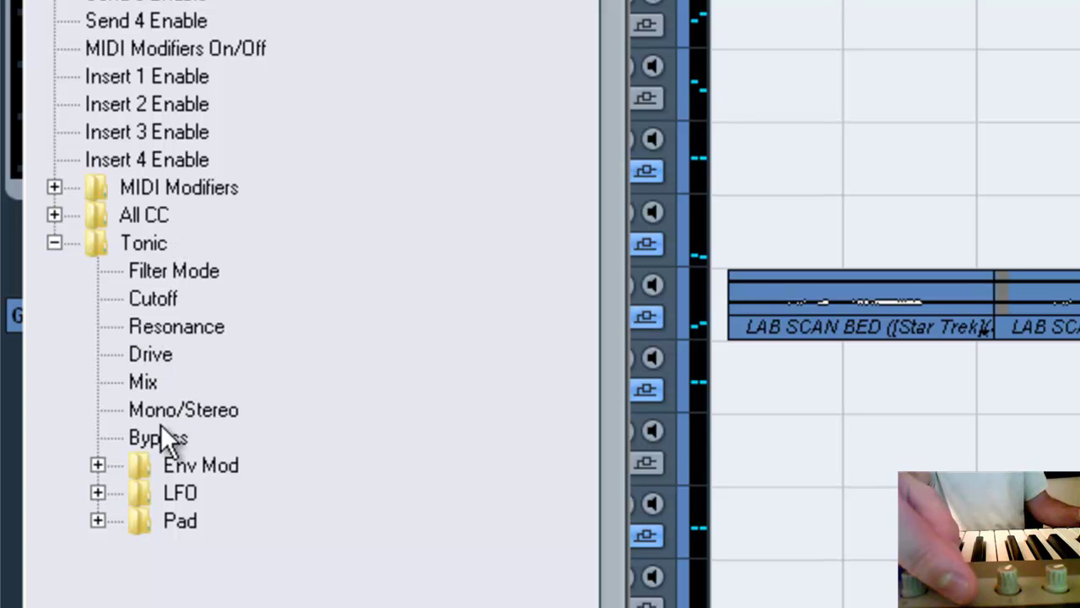
left_click(172, 327)
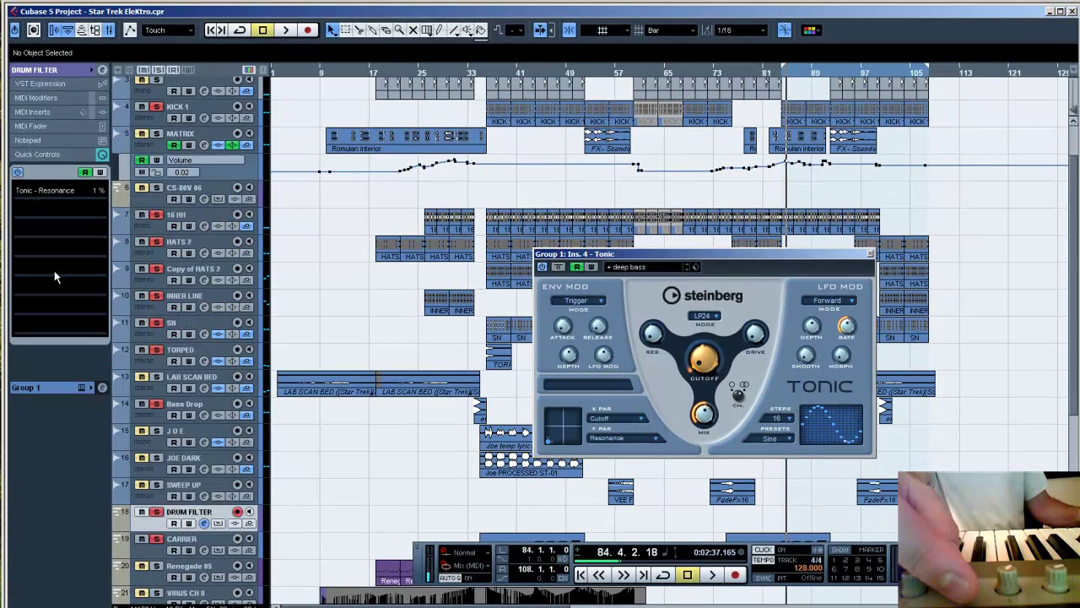
left_click_drag(26, 200, 60, 202)
left_click_drag(37, 196, 60, 205)
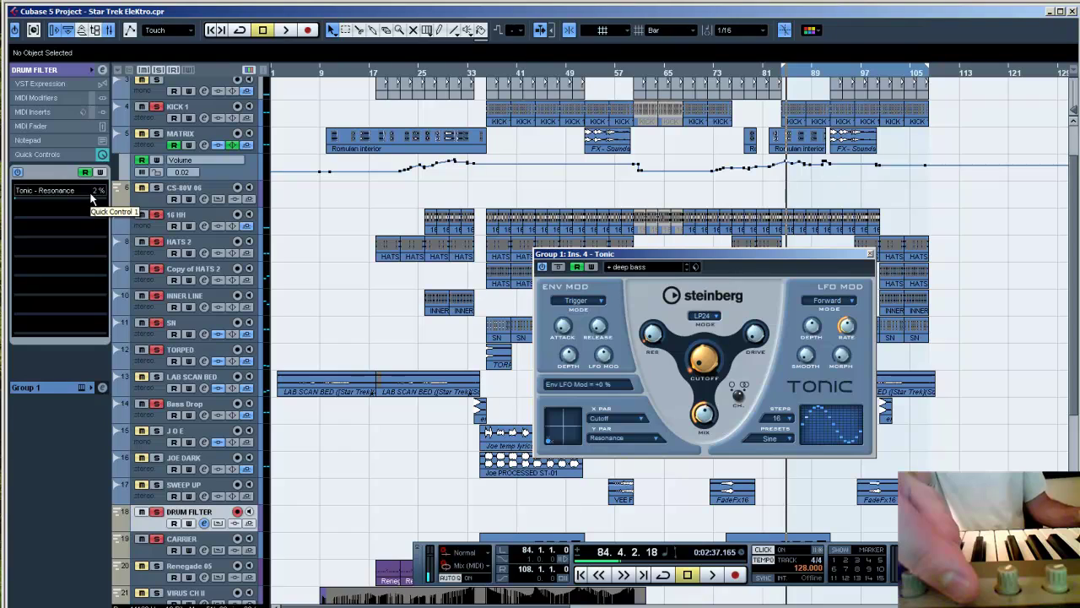
In the device setup for Quick Controls, map QuickControl 1 to the hardware knob on MIDI channel 1, controller 41, and apply it.
left_click(226, 2)
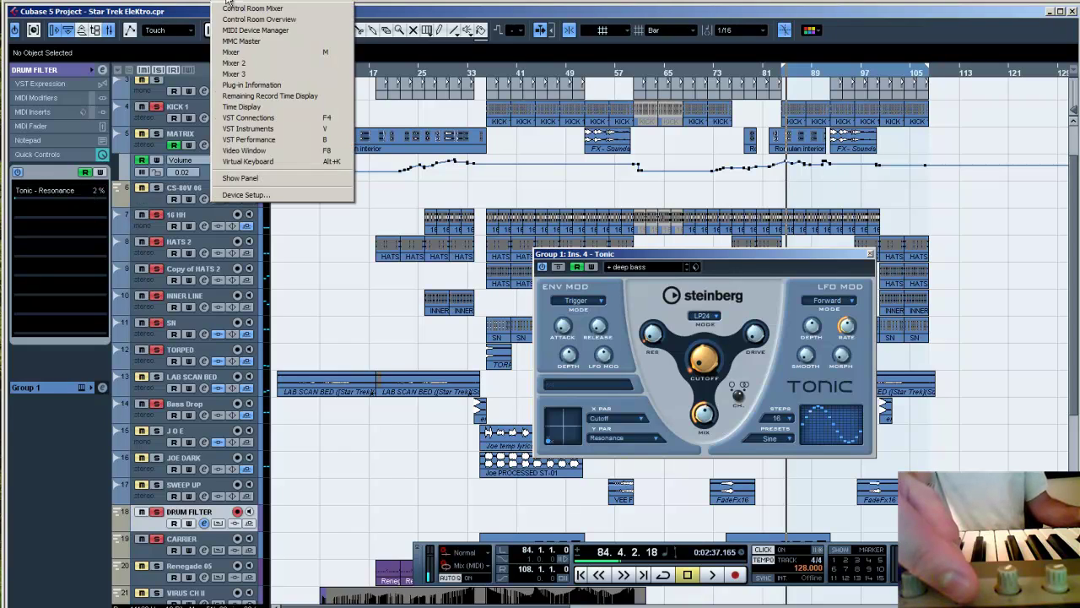
left_click(275, 195)
left_click(336, 168)
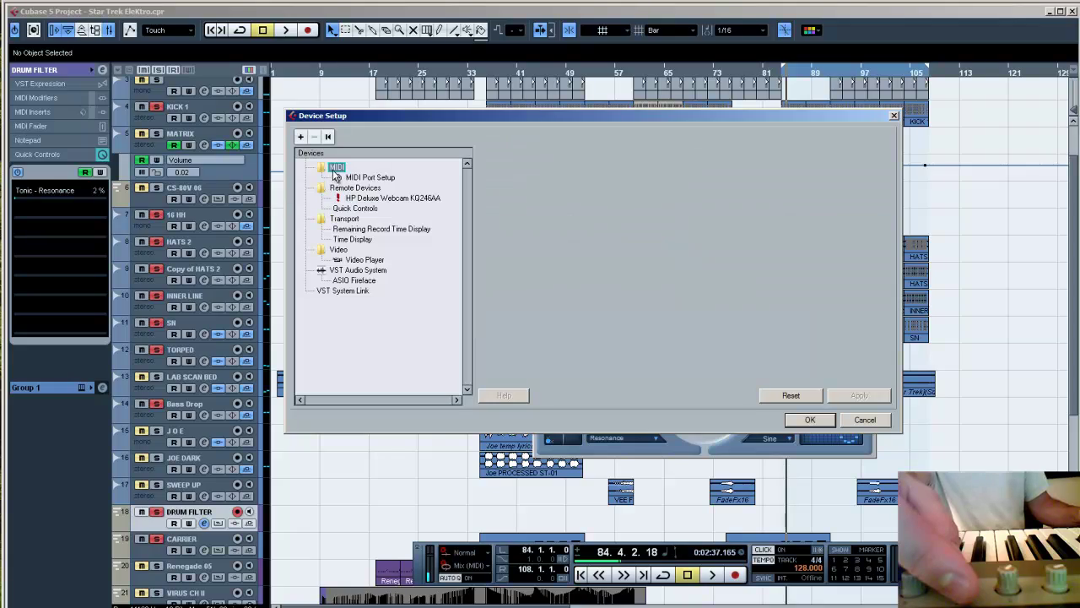
left_click(355, 187)
left_click(358, 269)
left_click(354, 280)
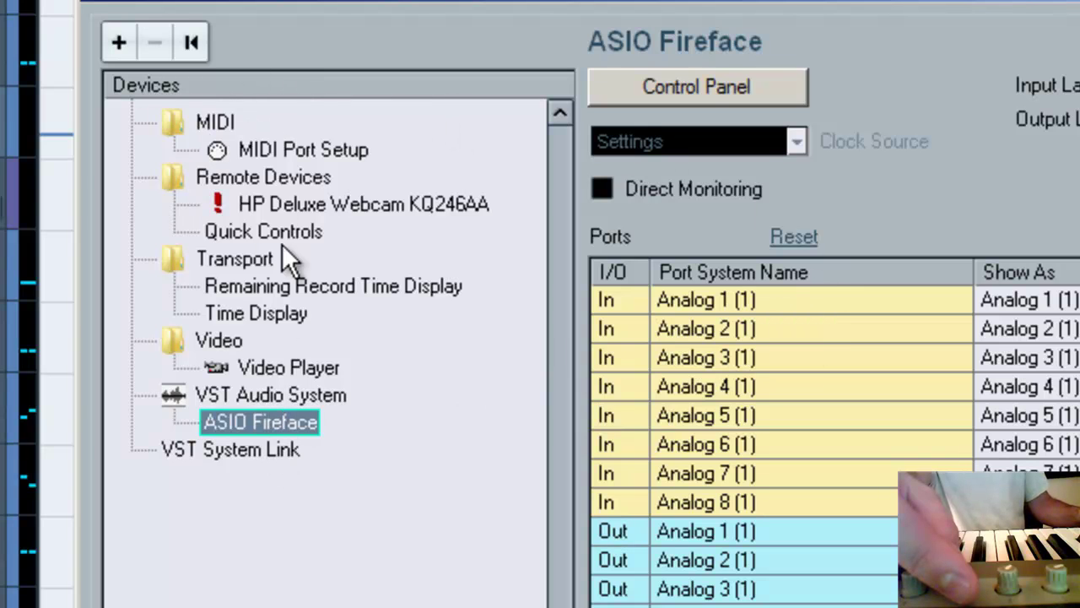
left_click(284, 211)
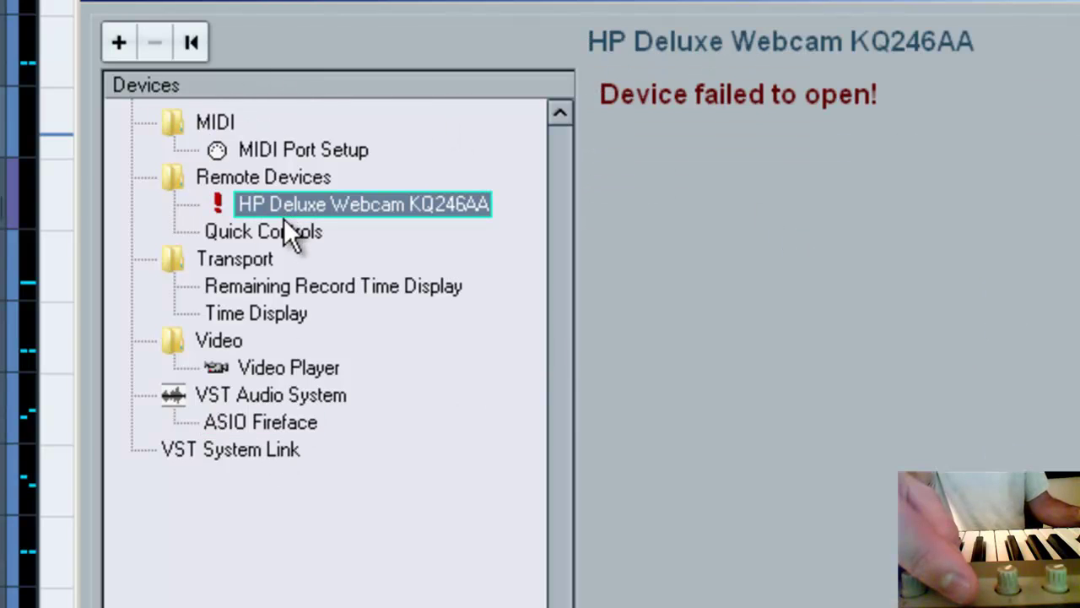
left_click(226, 233)
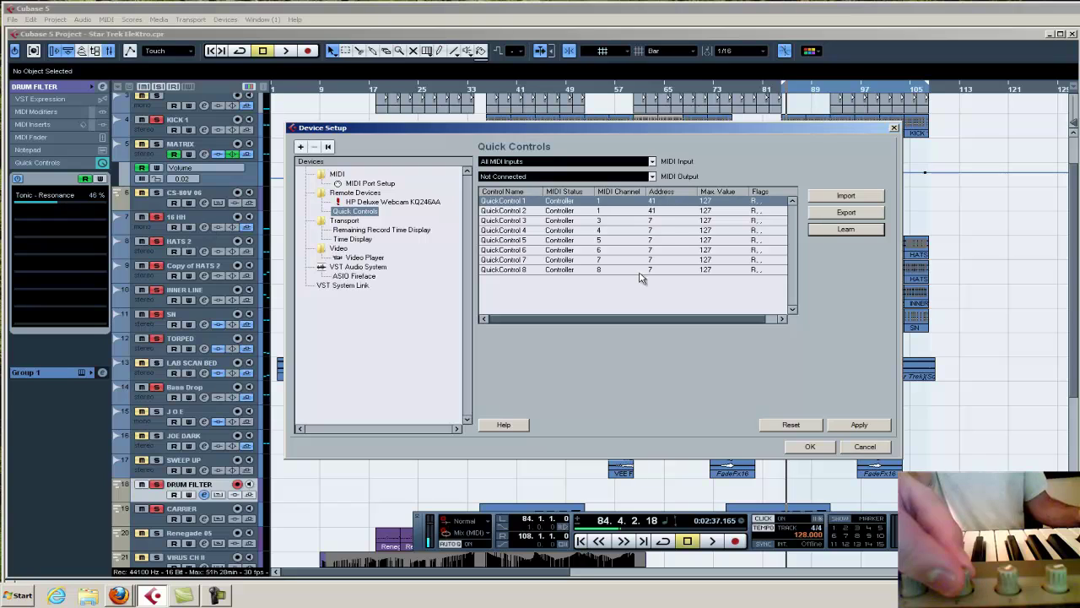
left_click(854, 424)
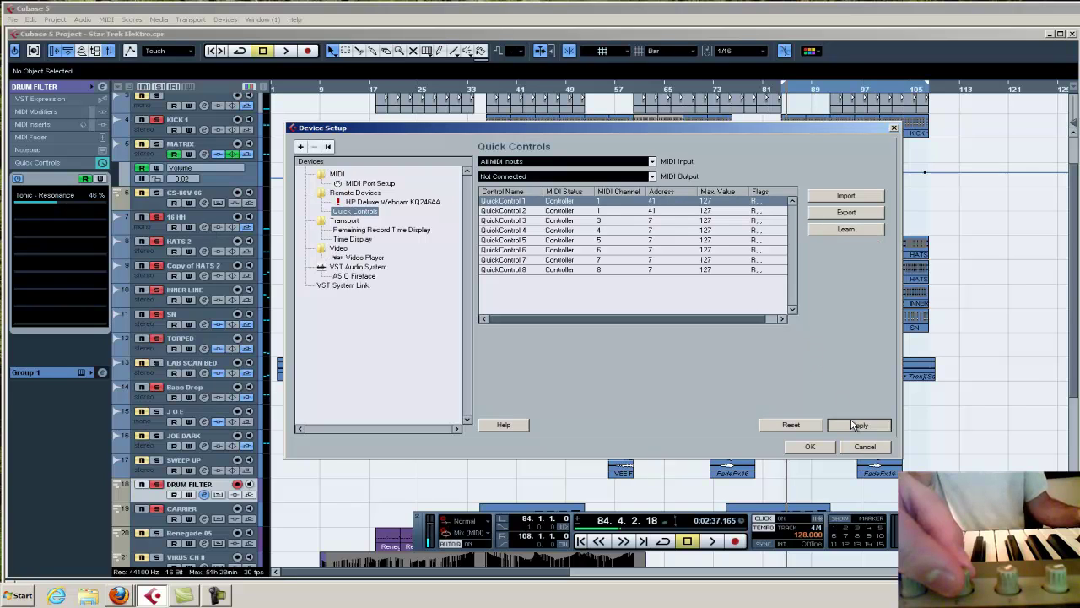
left_click(801, 452)
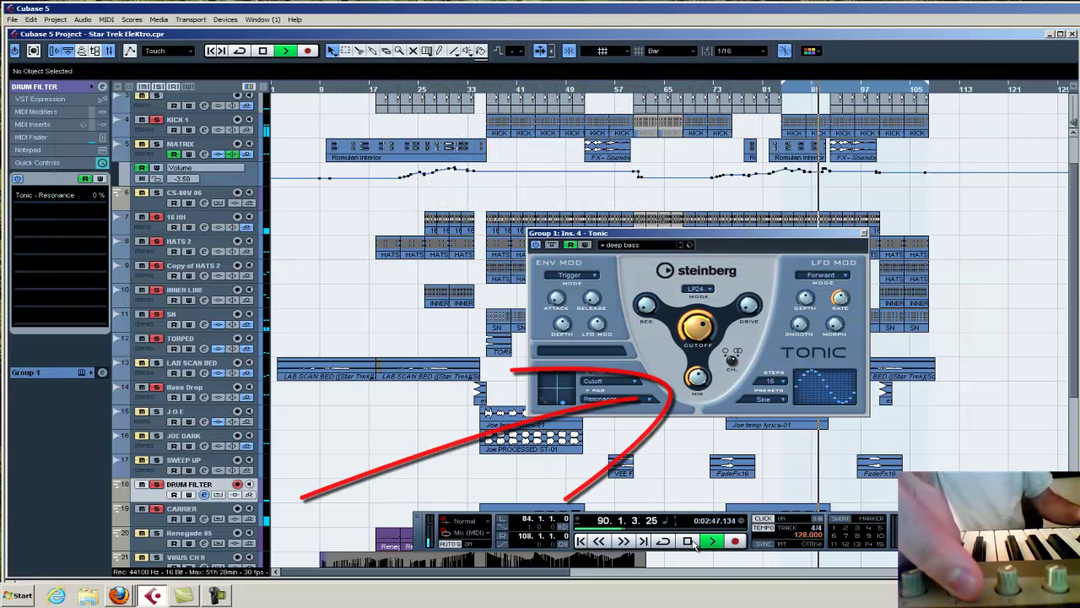
Set Tonic's mix to 100% while the project plays.
left_click(697, 377)
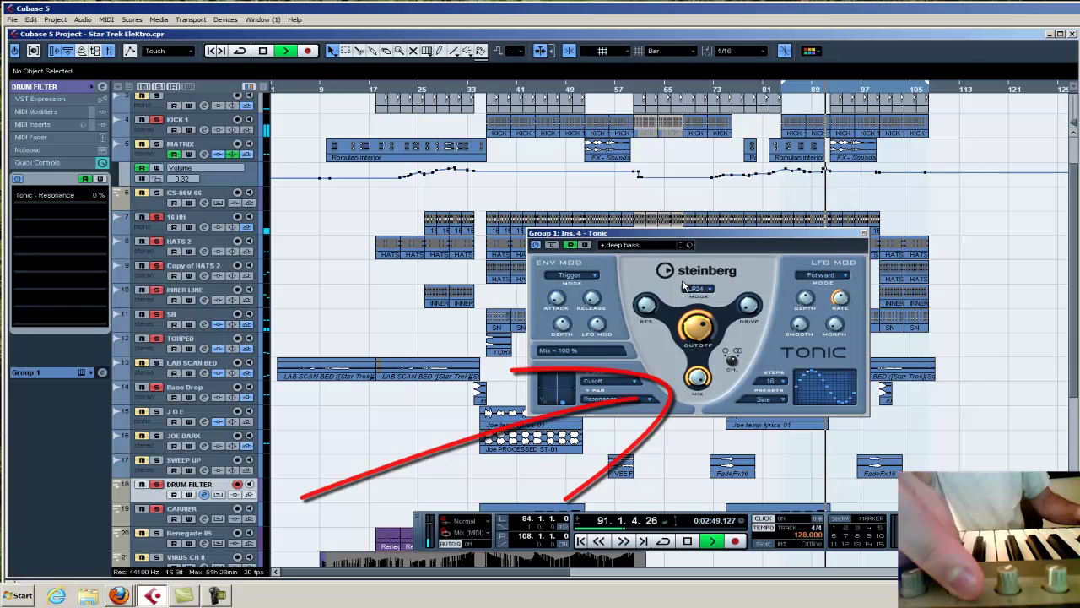